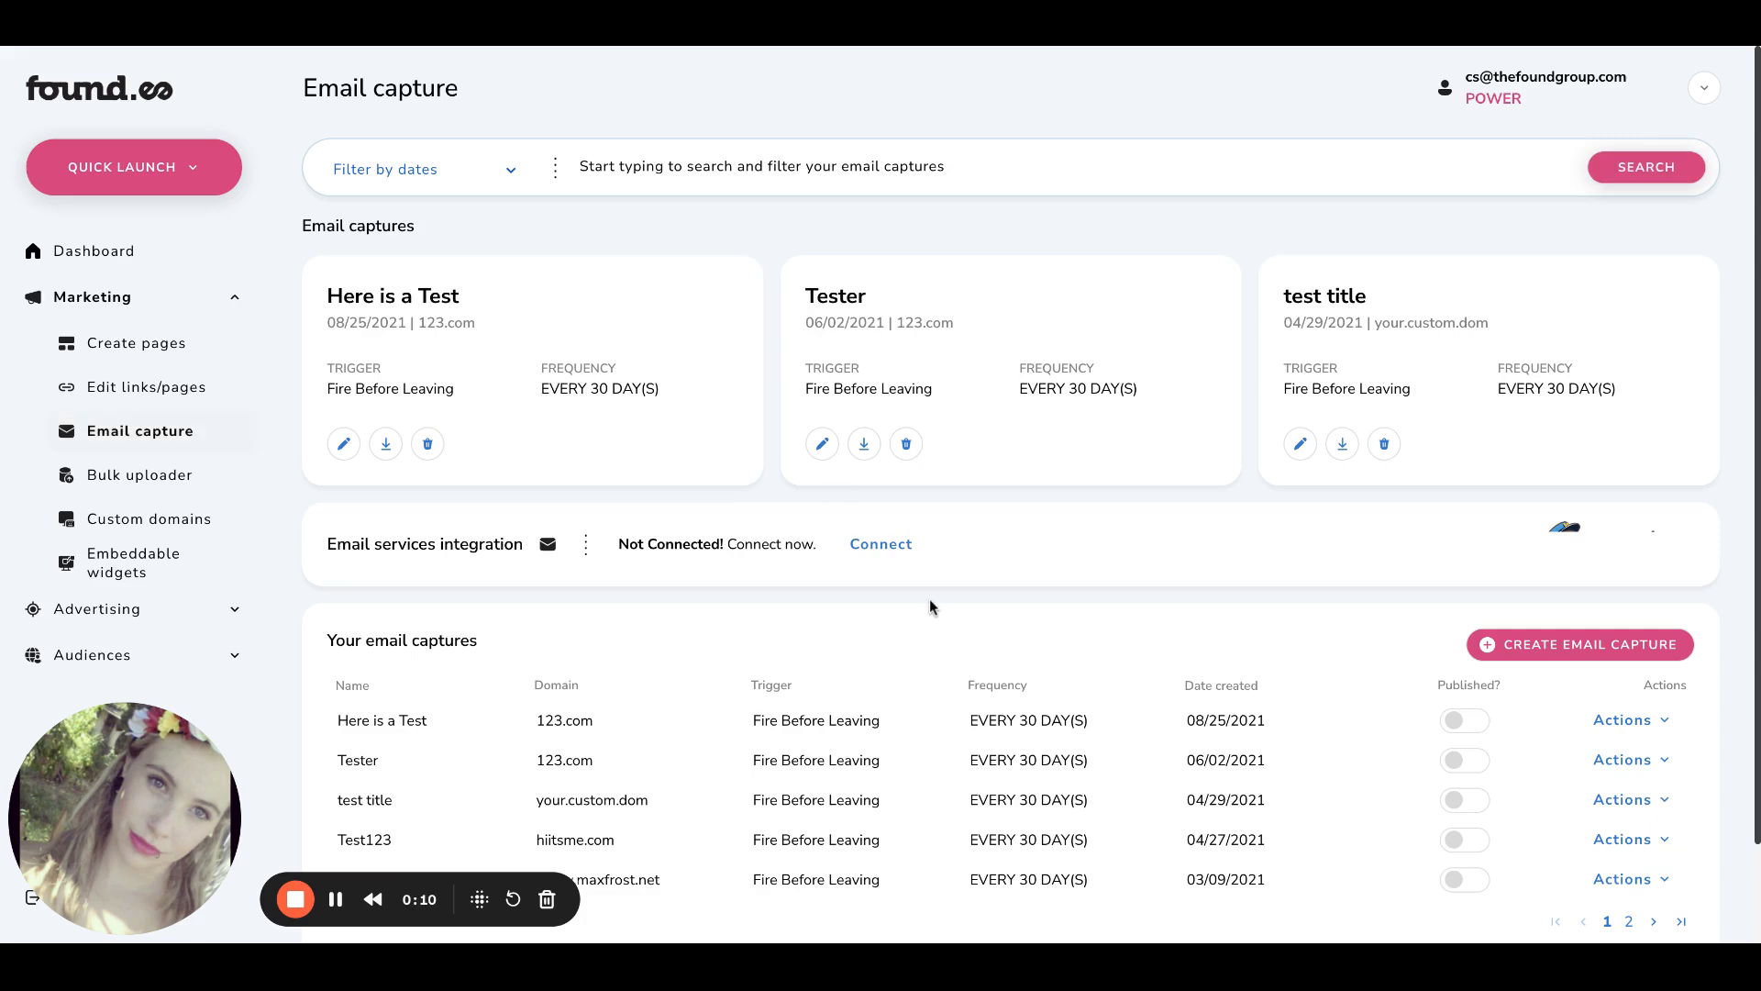
# - Start a new email capture and give it an enlarged header reading "This is a Demo", centred near the modal's upper edge
pyautogui.scroll(-2, 961, 811)
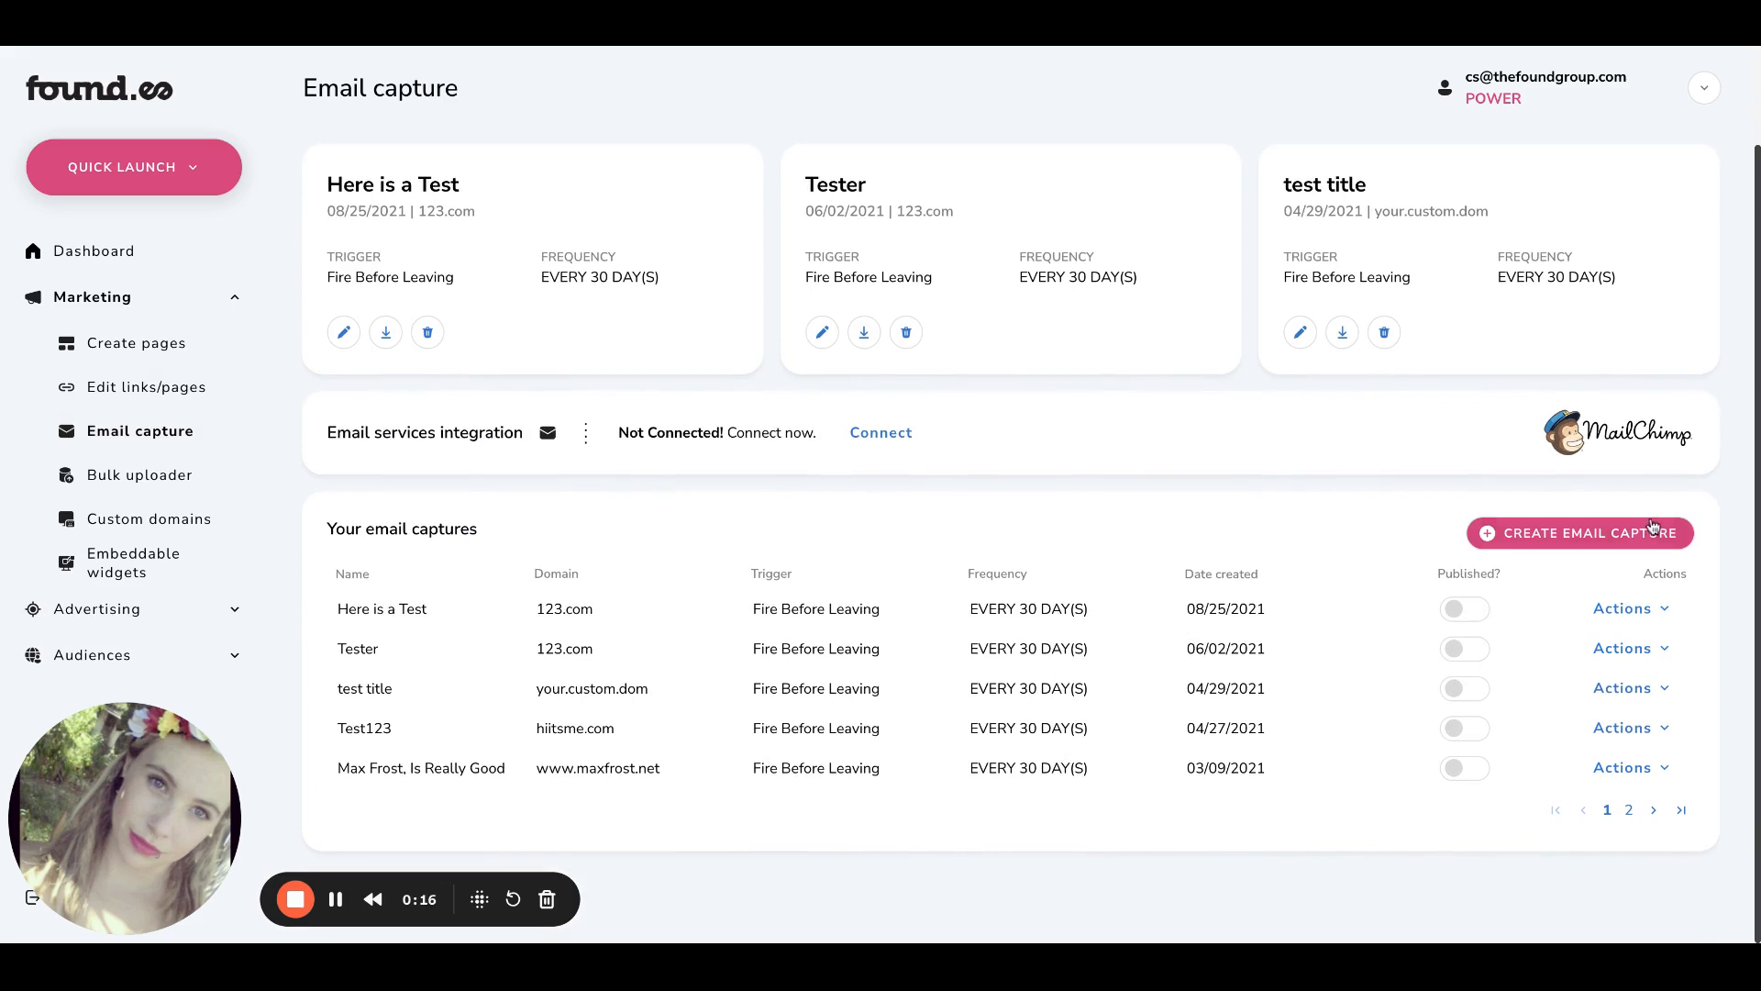
pyautogui.click(1602, 543)
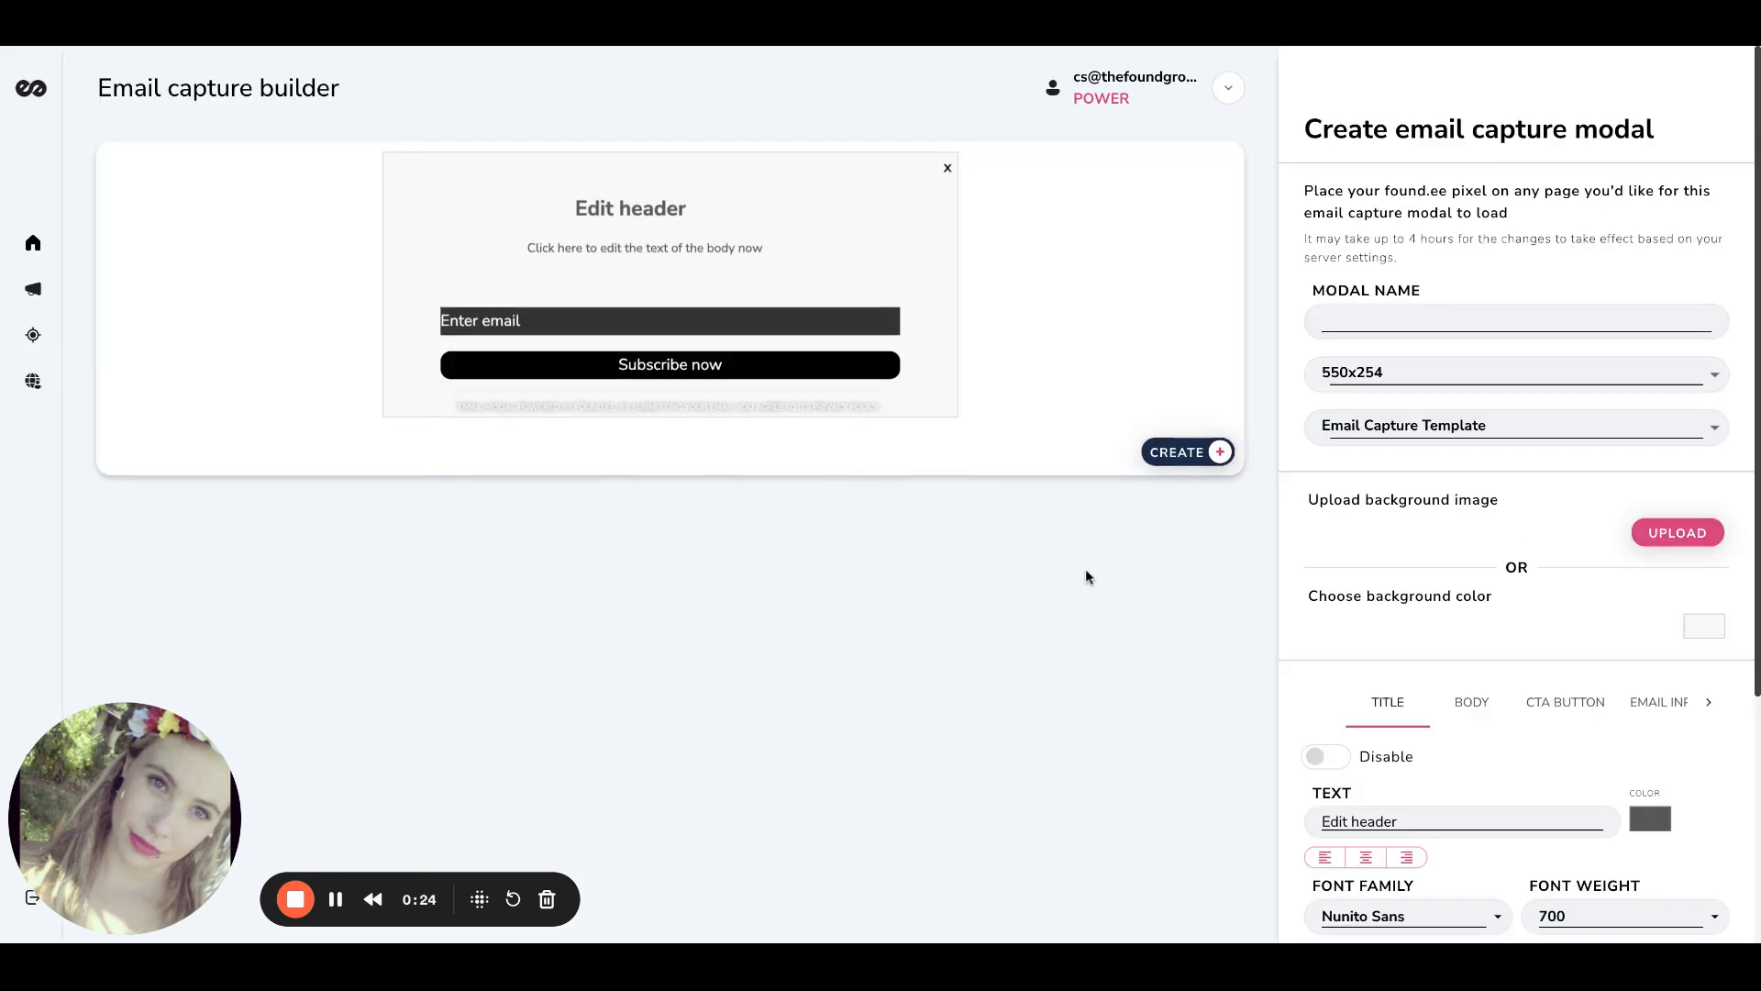
pyautogui.moveTo(606, 203); pyautogui.dragTo(659, 189)
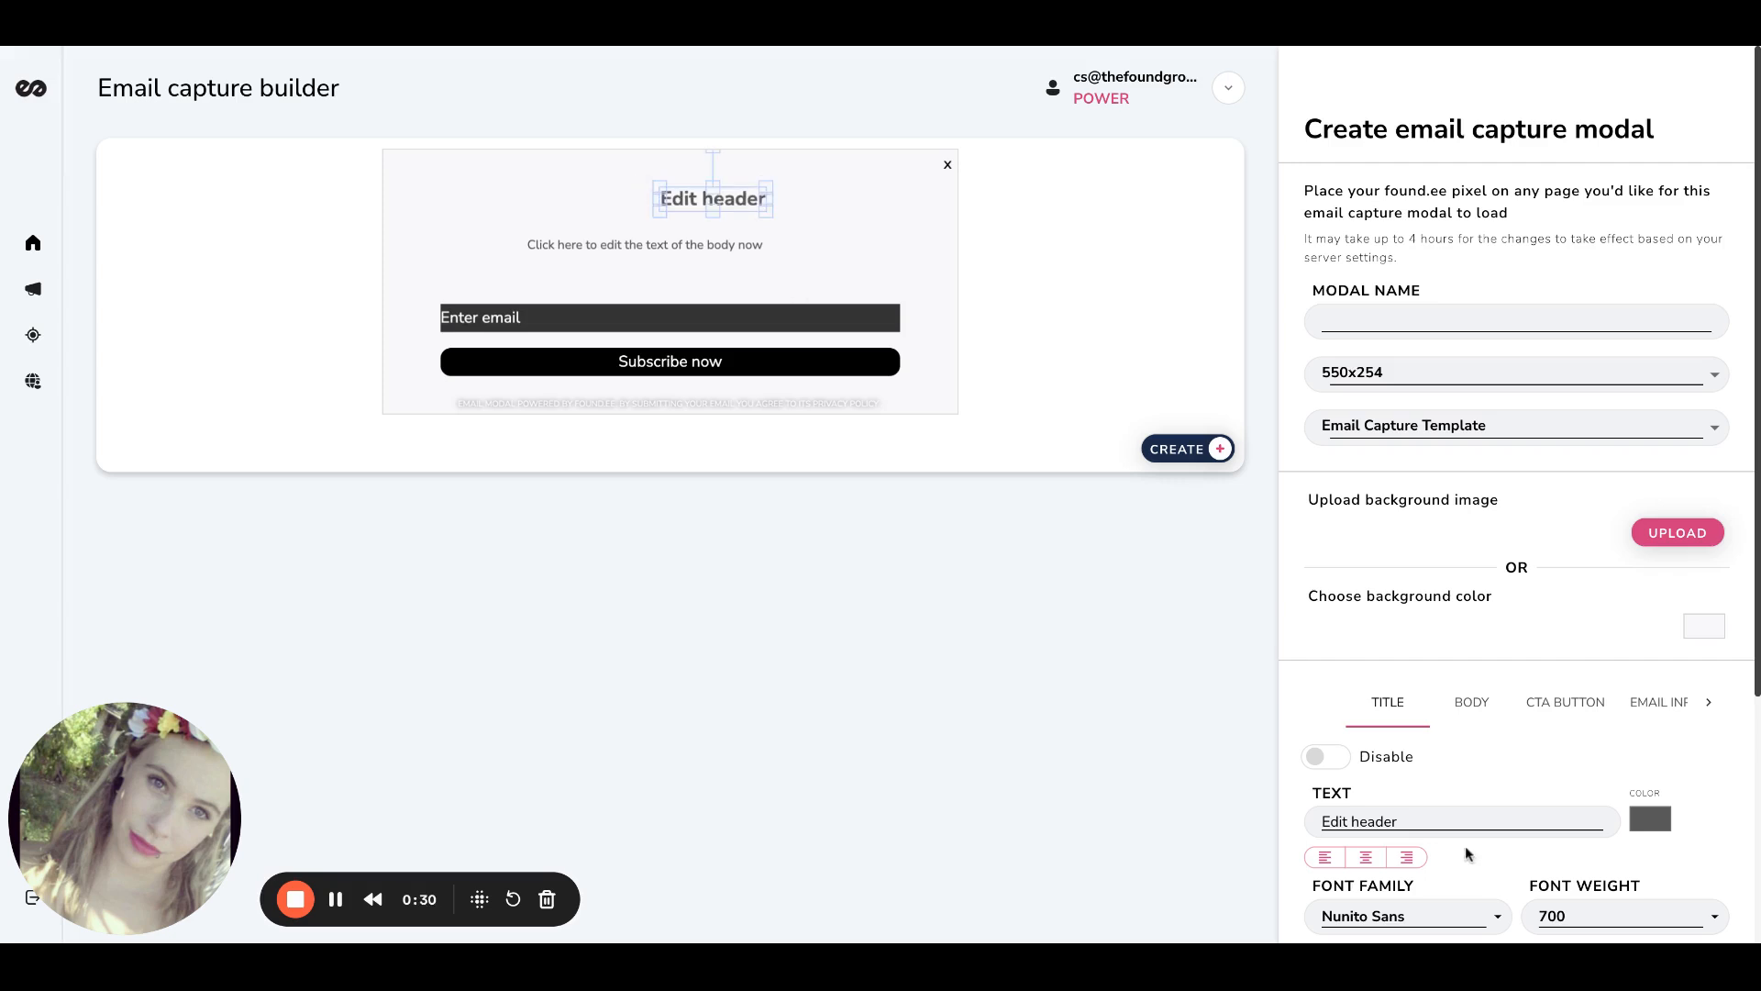
pyautogui.tripleClick(1417, 823)
pyautogui.write('This Is')
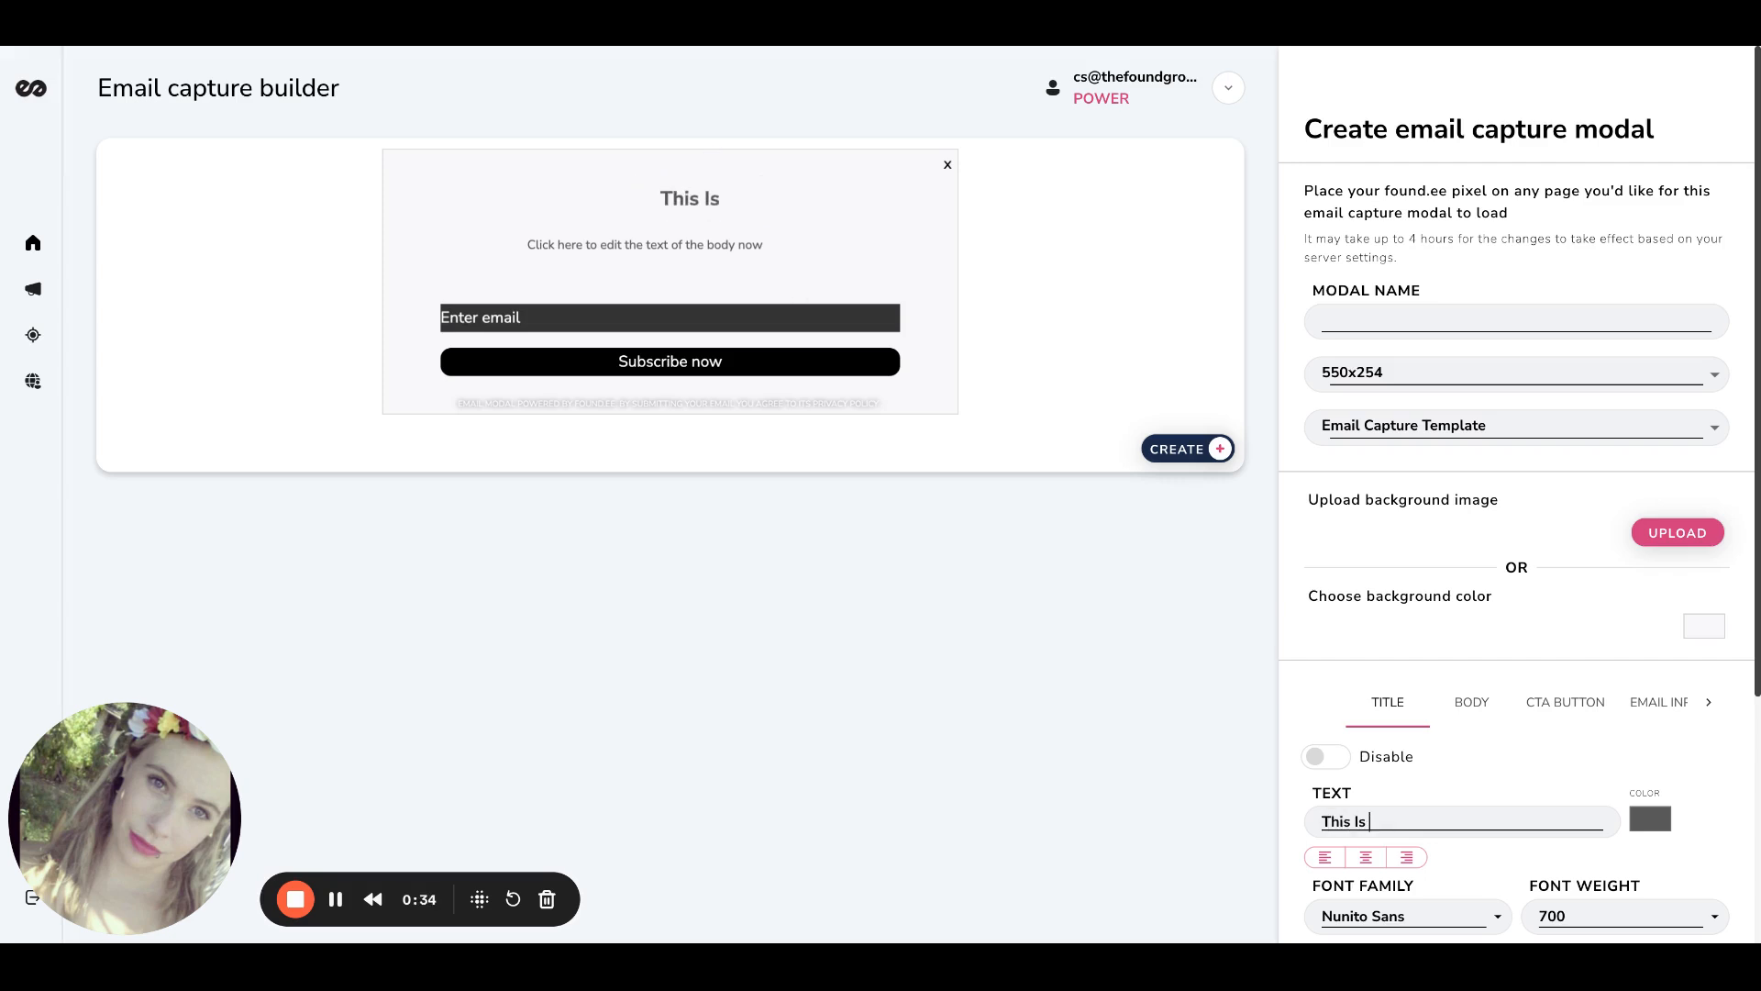
pyautogui.write('is a Demo')
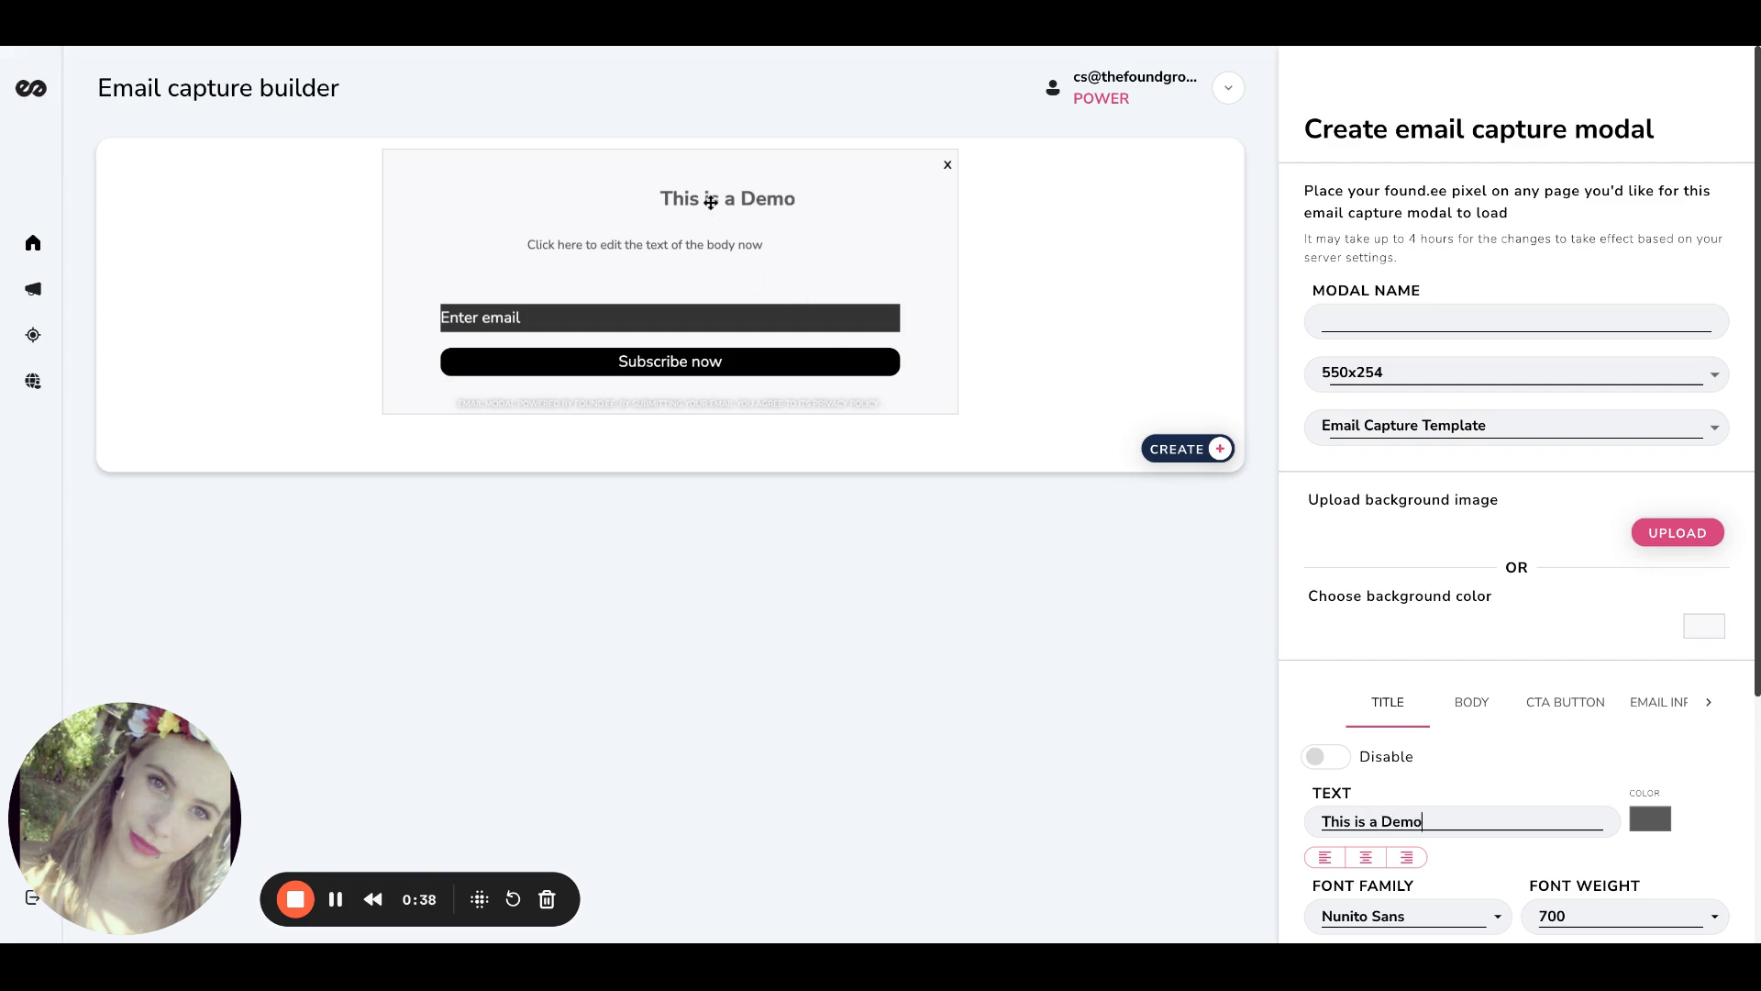
pyautogui.moveTo(698, 205); pyautogui.dragTo(551, 175)
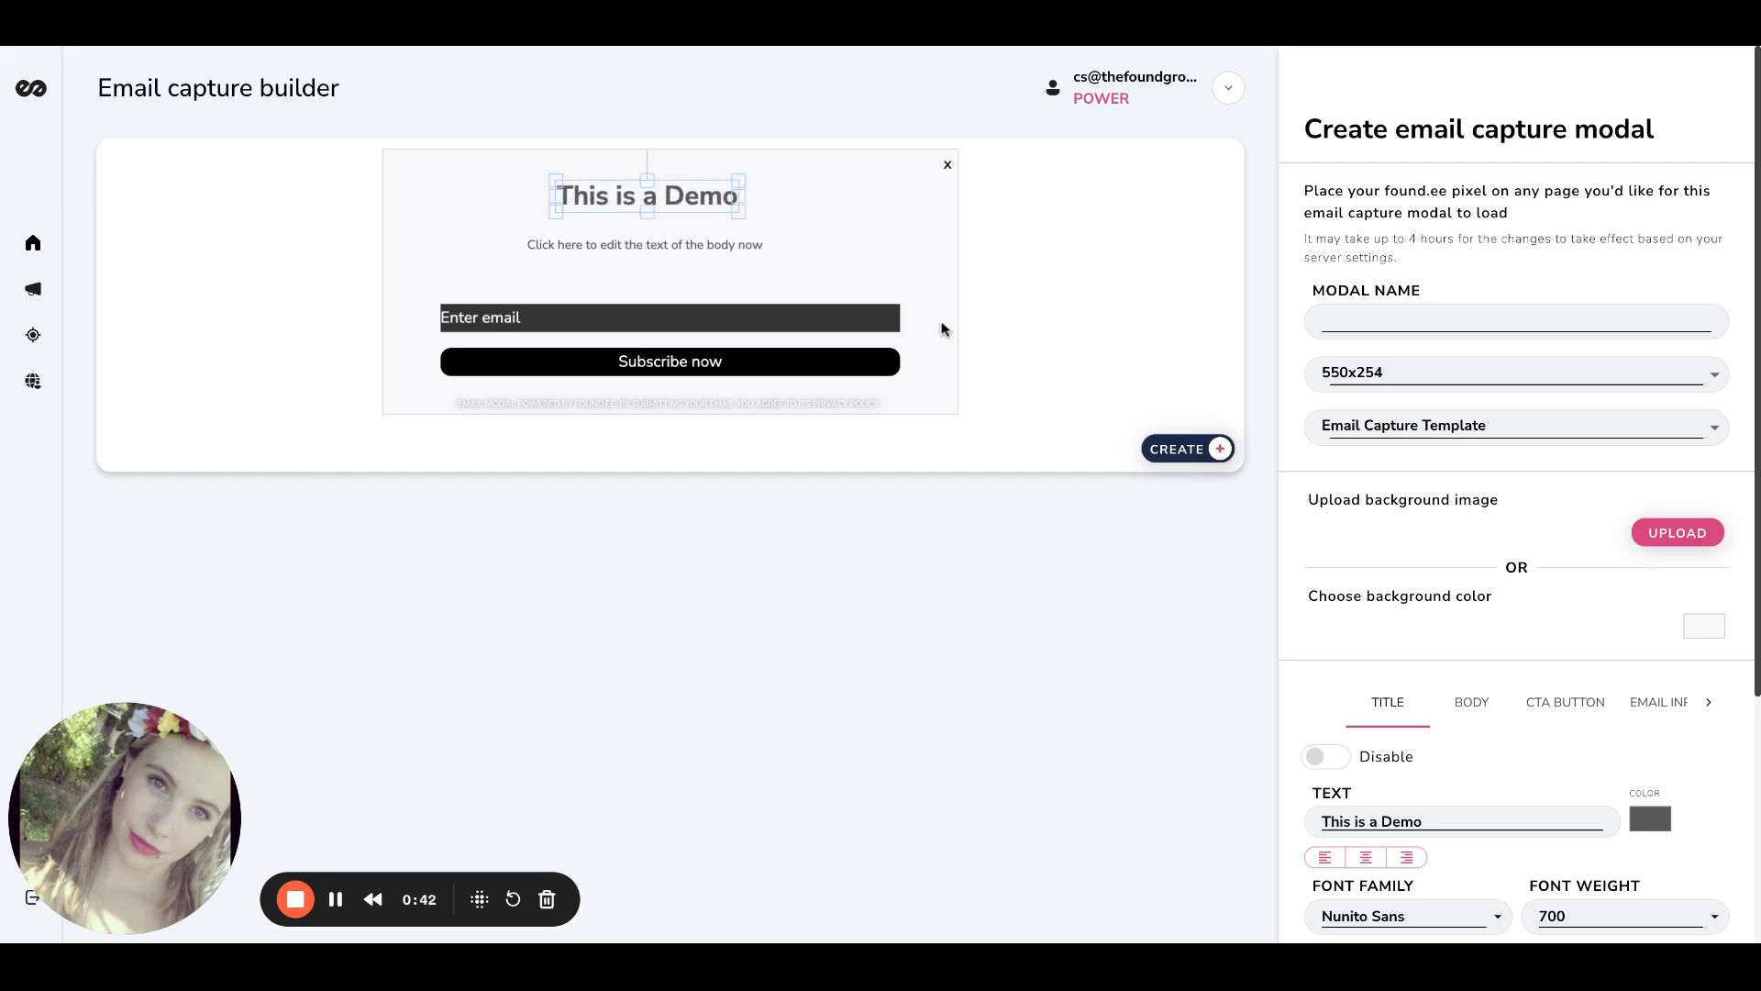
# - Replace the modal's body text with "Please Subscribe to my newsletter!"
pyautogui.click(1456, 702)
pyautogui.scroll(-1, 1461, 708)
pyautogui.click(1429, 775)
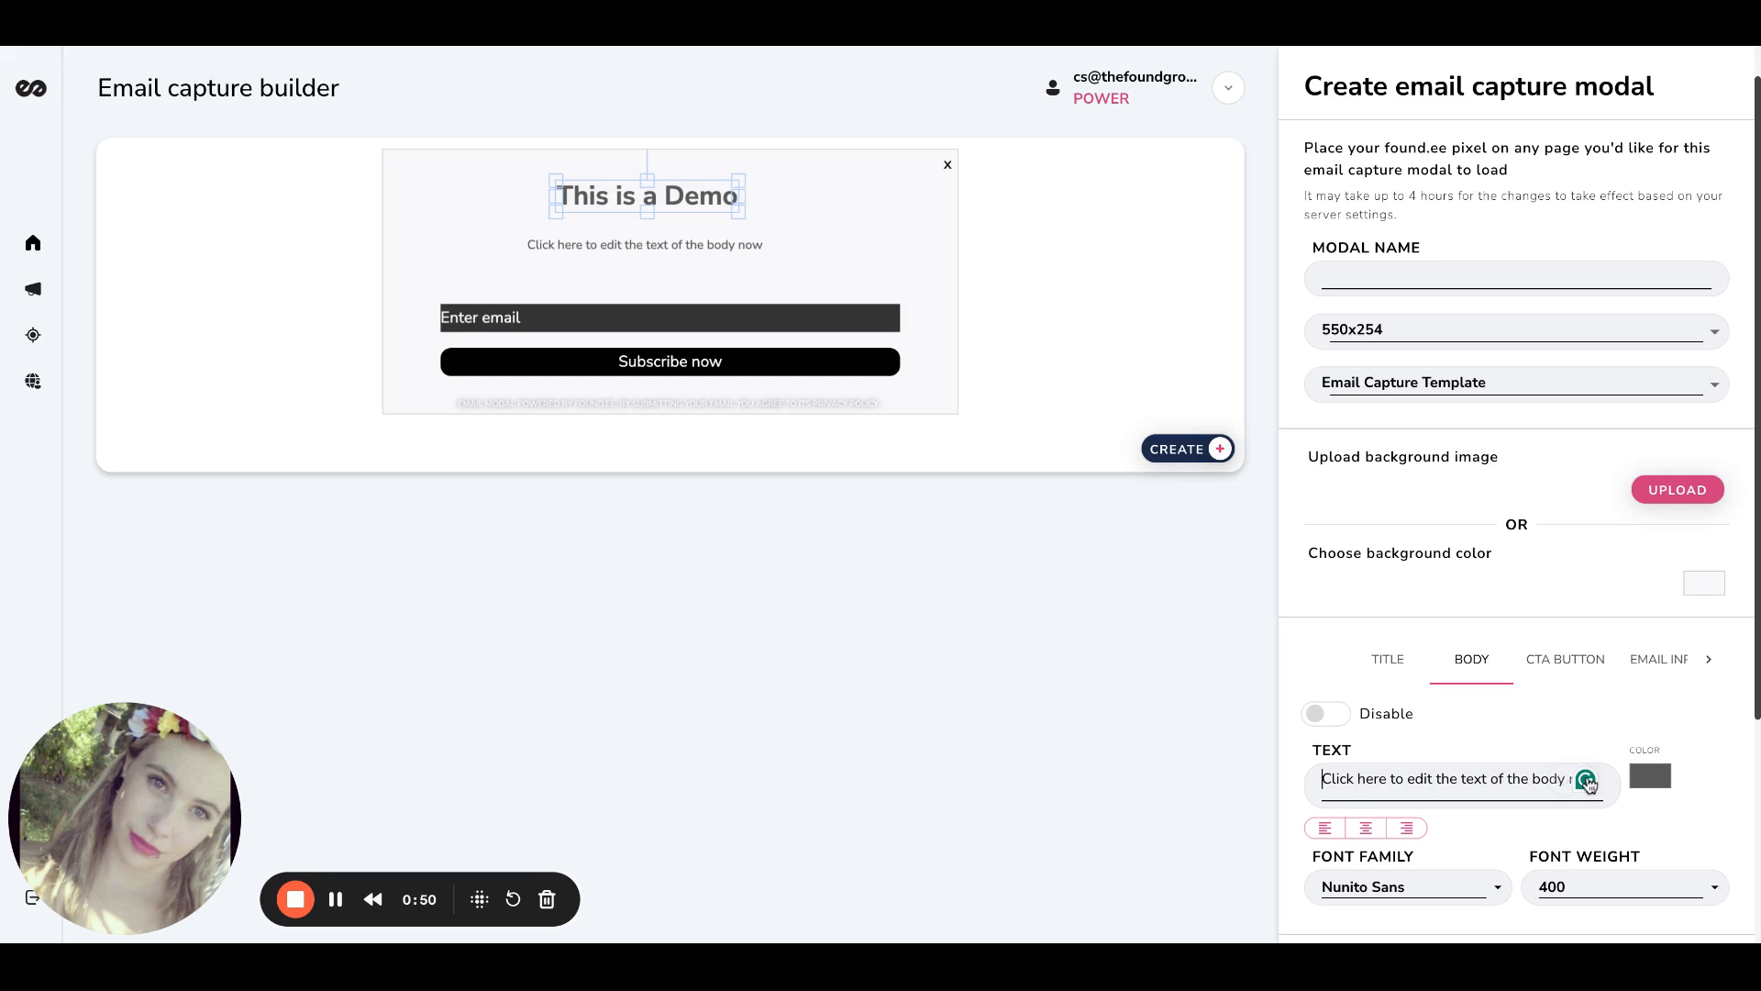
pyautogui.hotkey('ctrl', 'a')
pyautogui.write('P')
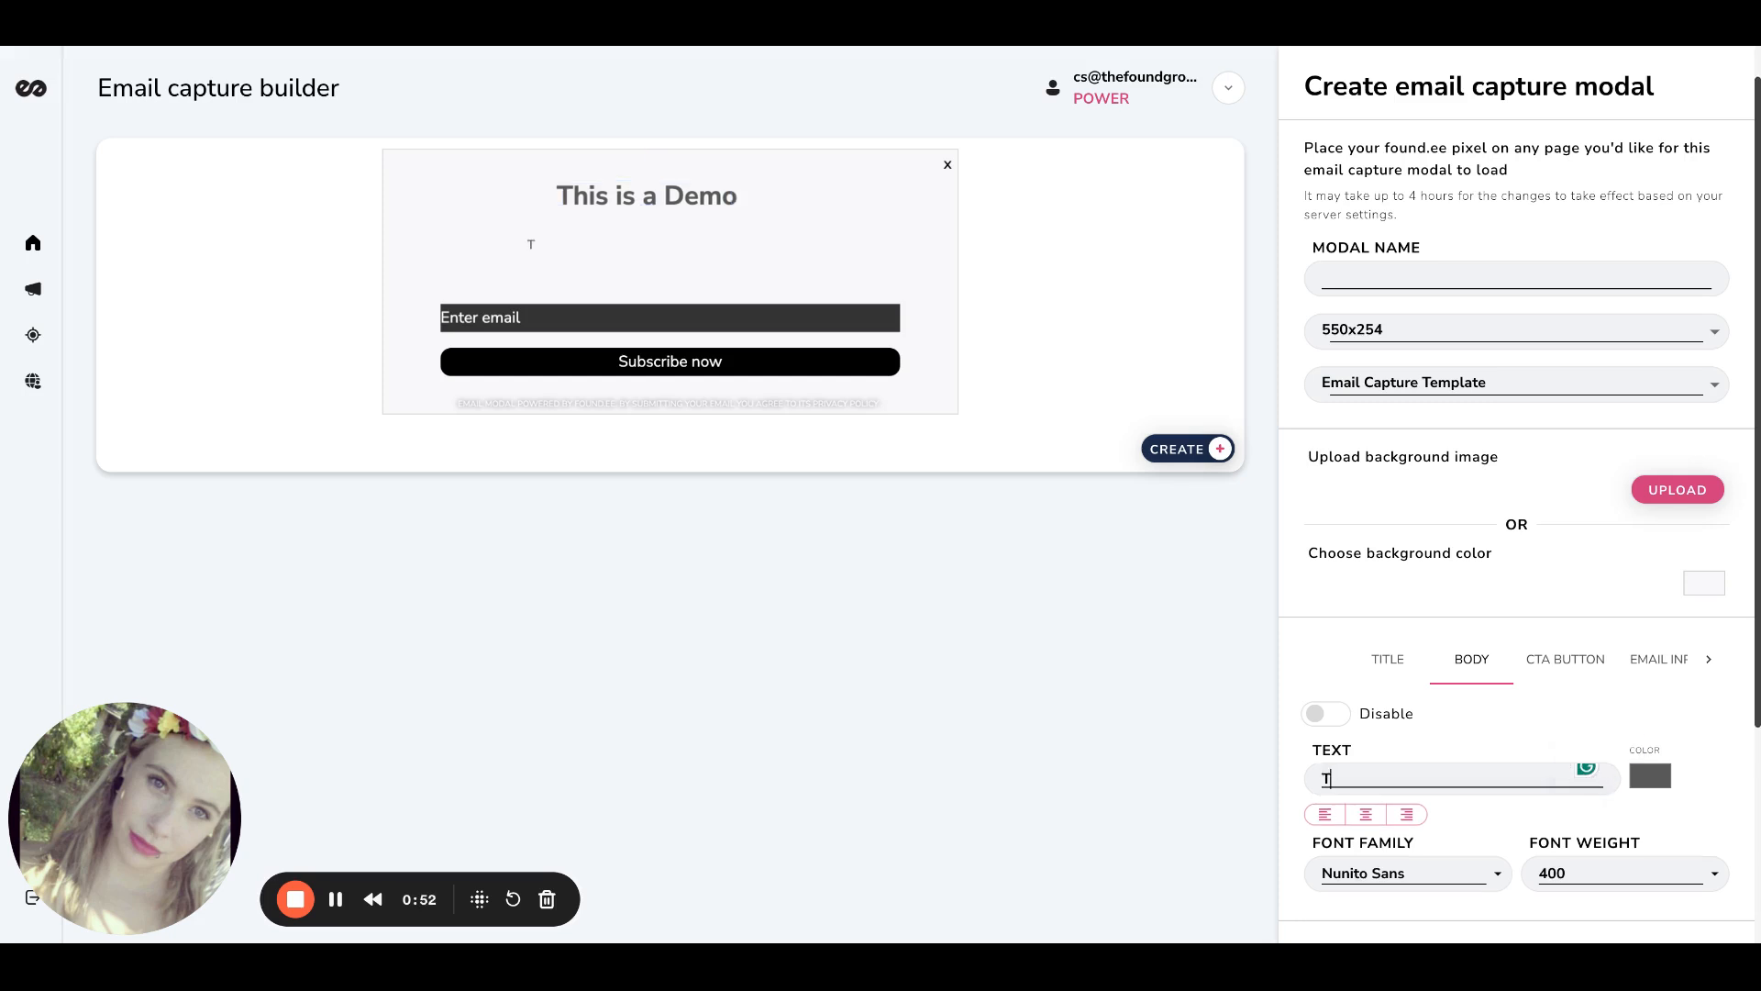
pyautogui.write('lease Su')
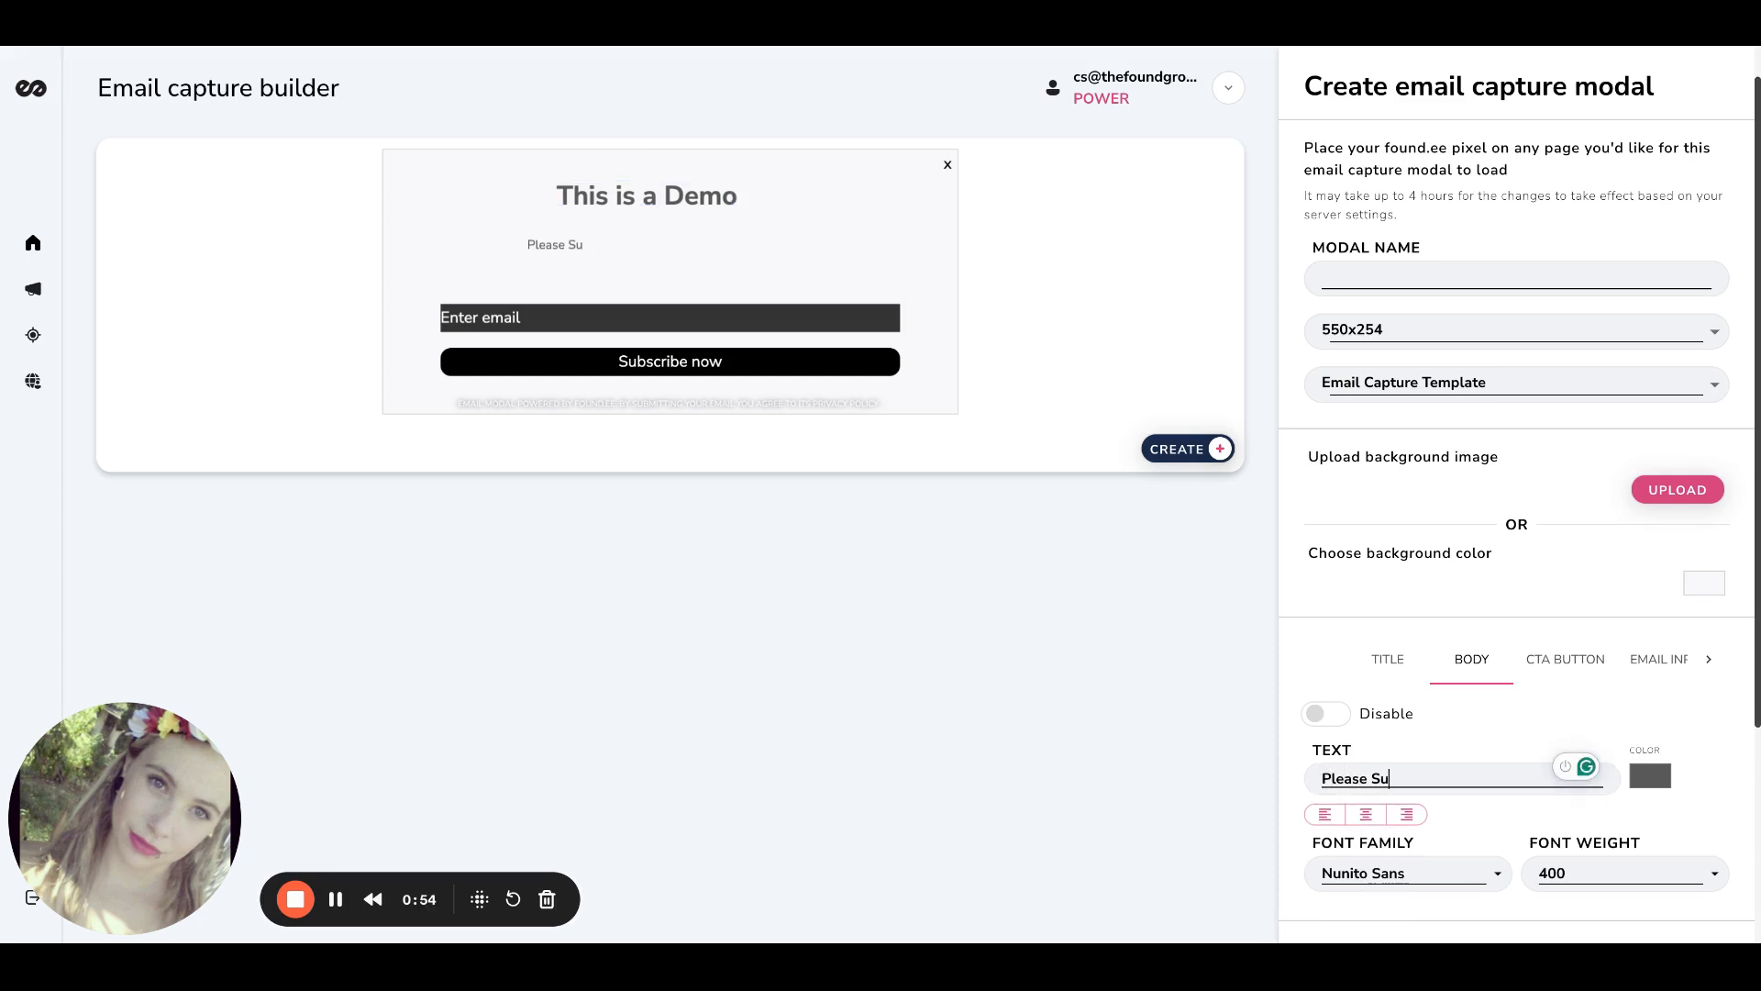
pyautogui.write('bscrib')
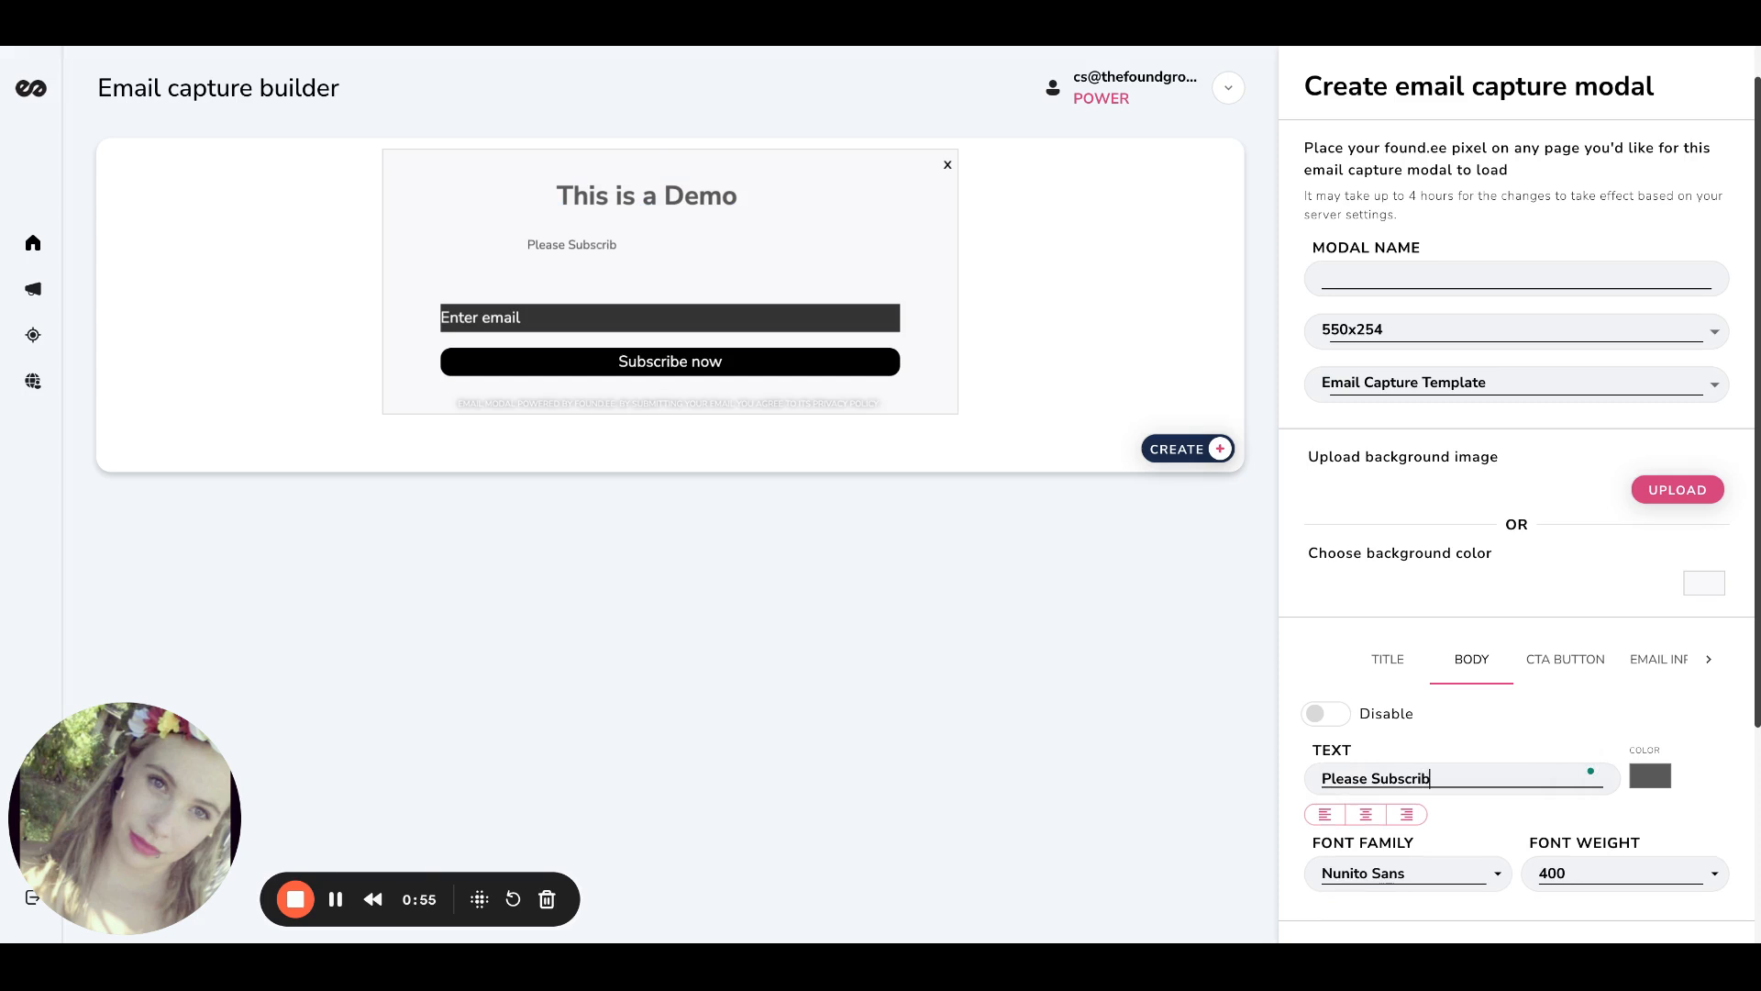
pyautogui.write('e to my newsletter!')
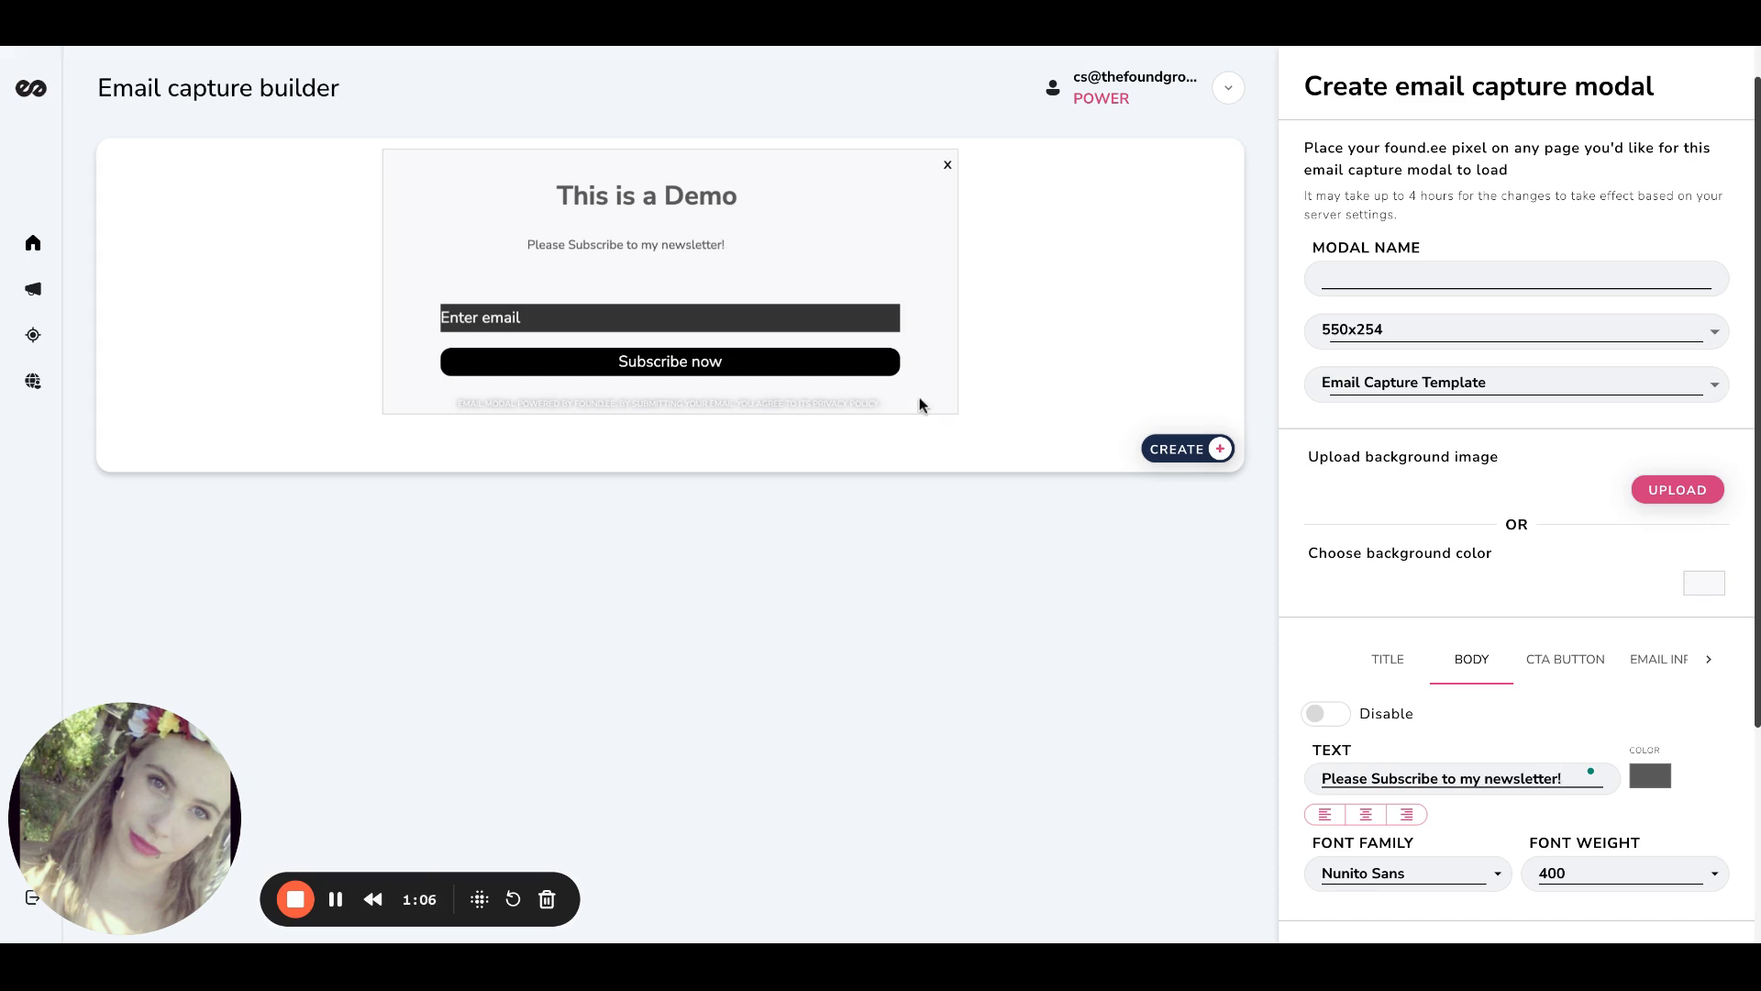
# - Enlarge the body text and place it between the header and the email field, fully inside the modal
pyautogui.click(621, 241)
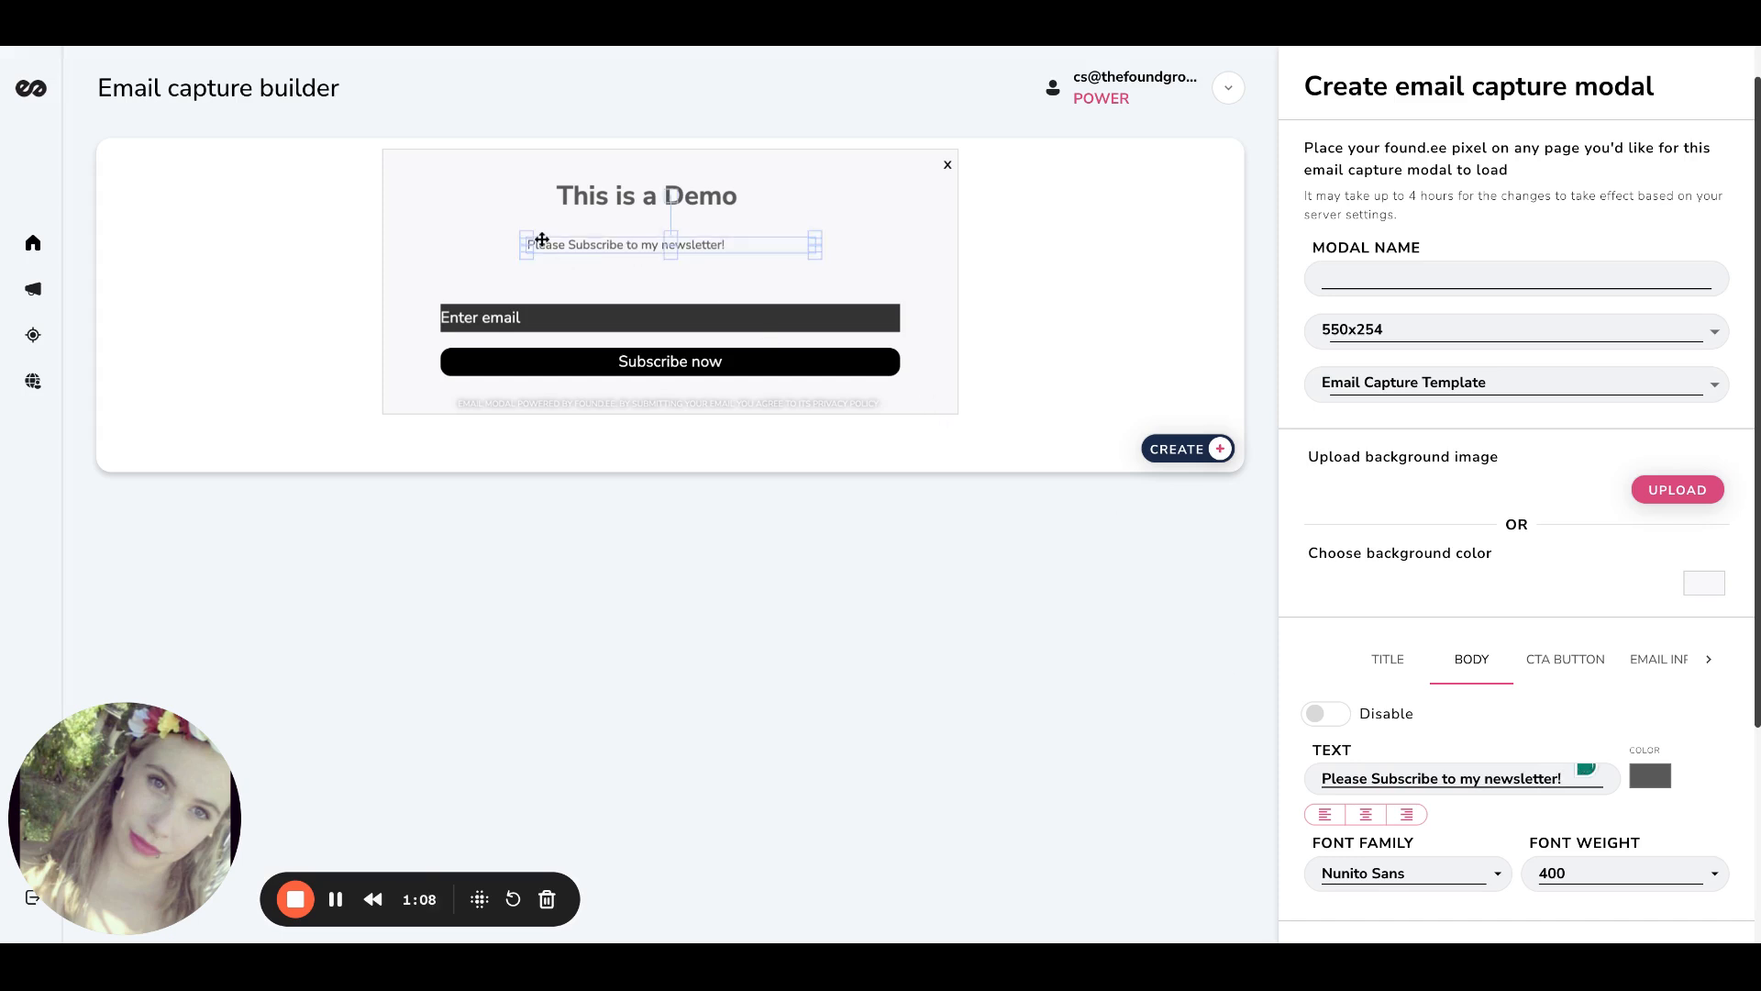
pyautogui.moveTo(526, 240); pyautogui.dragTo(365, 204)
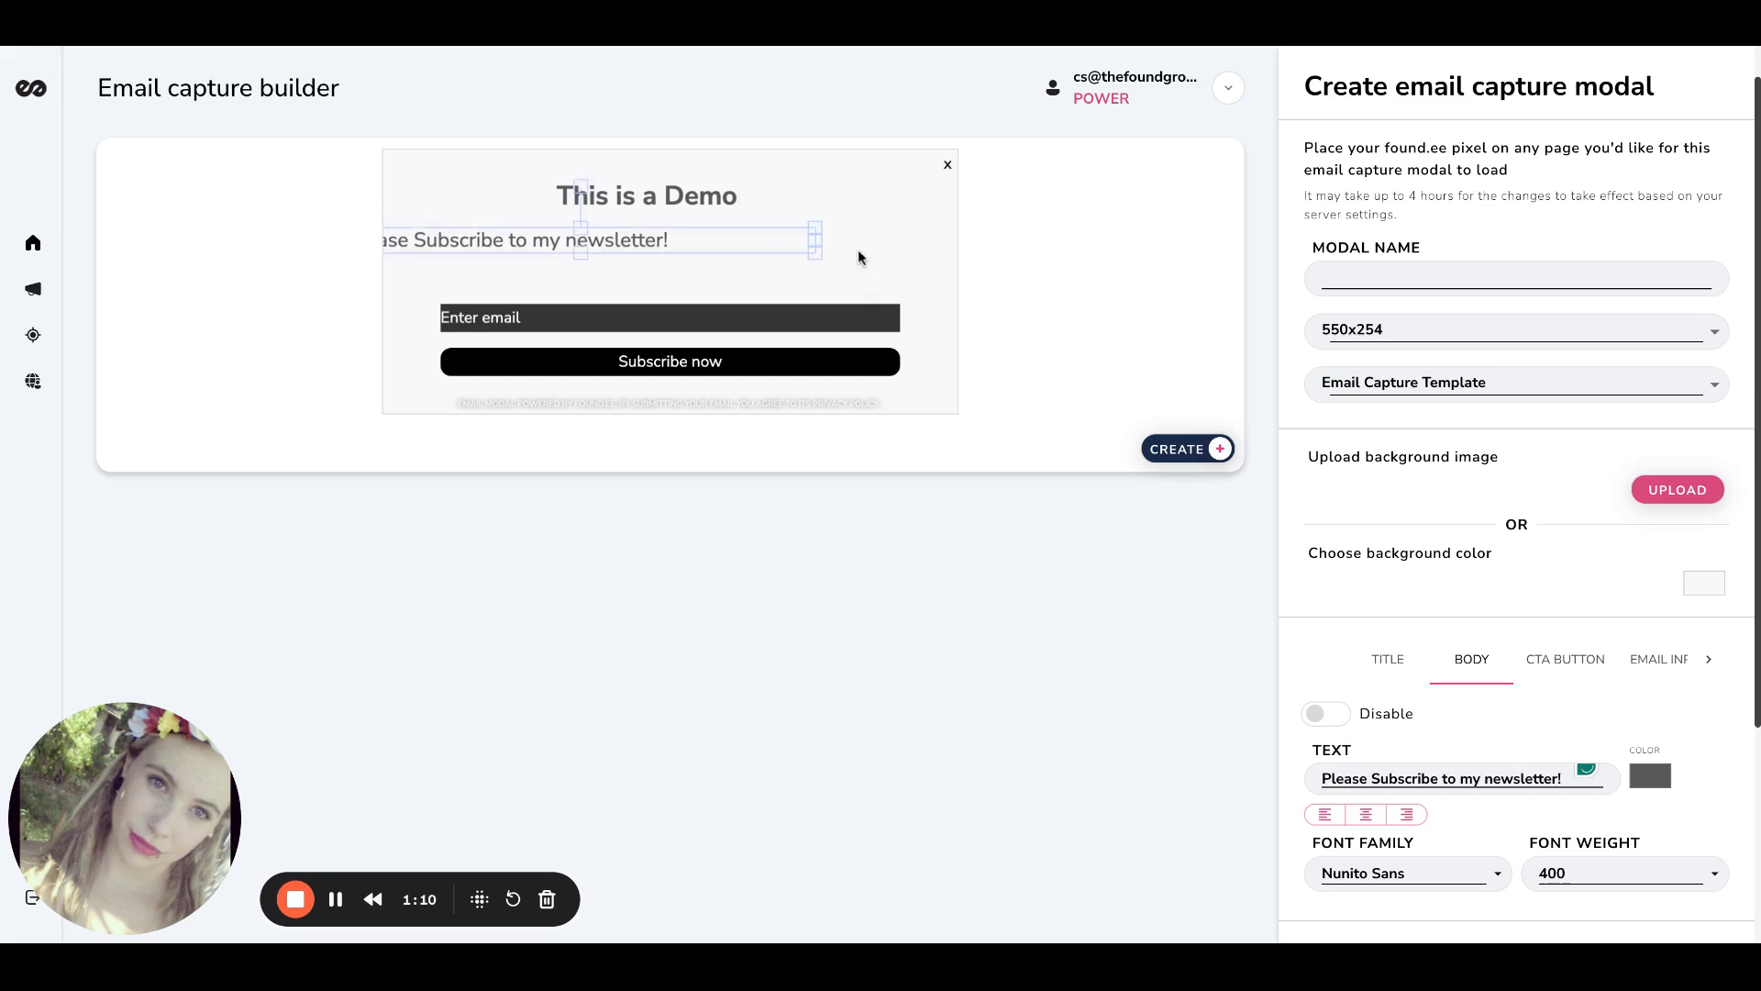
pyautogui.click(745, 218)
pyautogui.moveTo(610, 246); pyautogui.dragTo(740, 262)
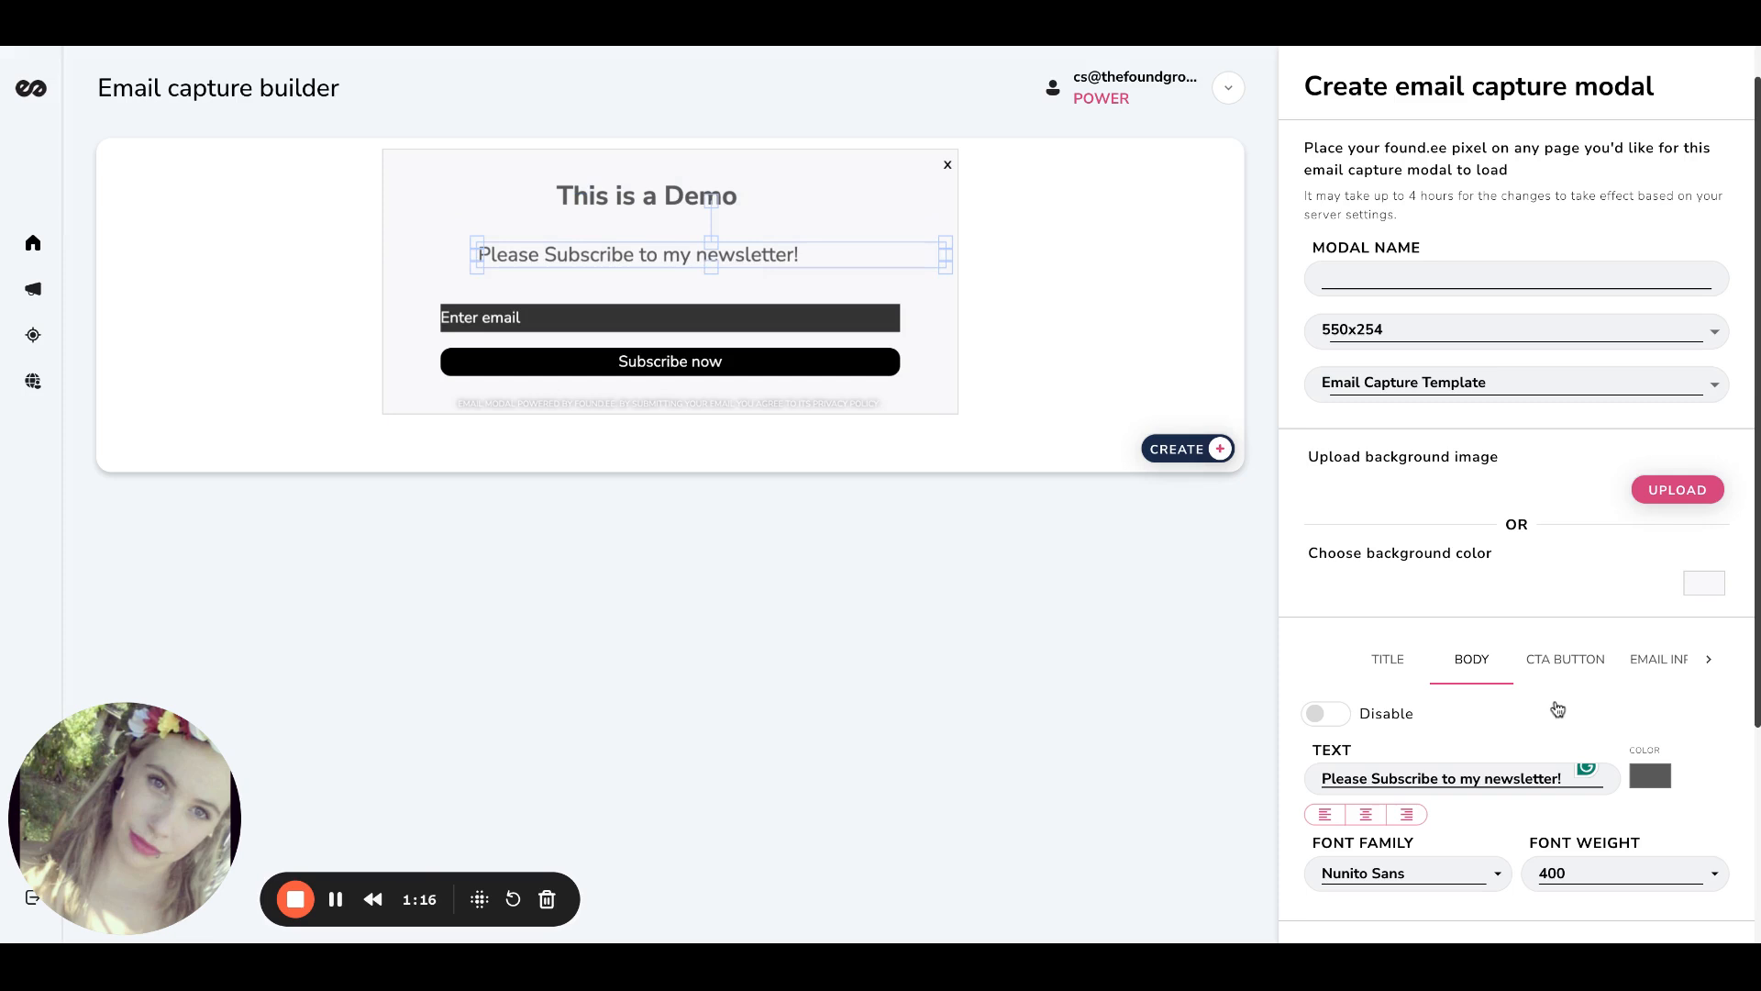
# - Set the title text to centre alignment and the body text to left alignment
pyautogui.scroll(-3, 1558, 708)
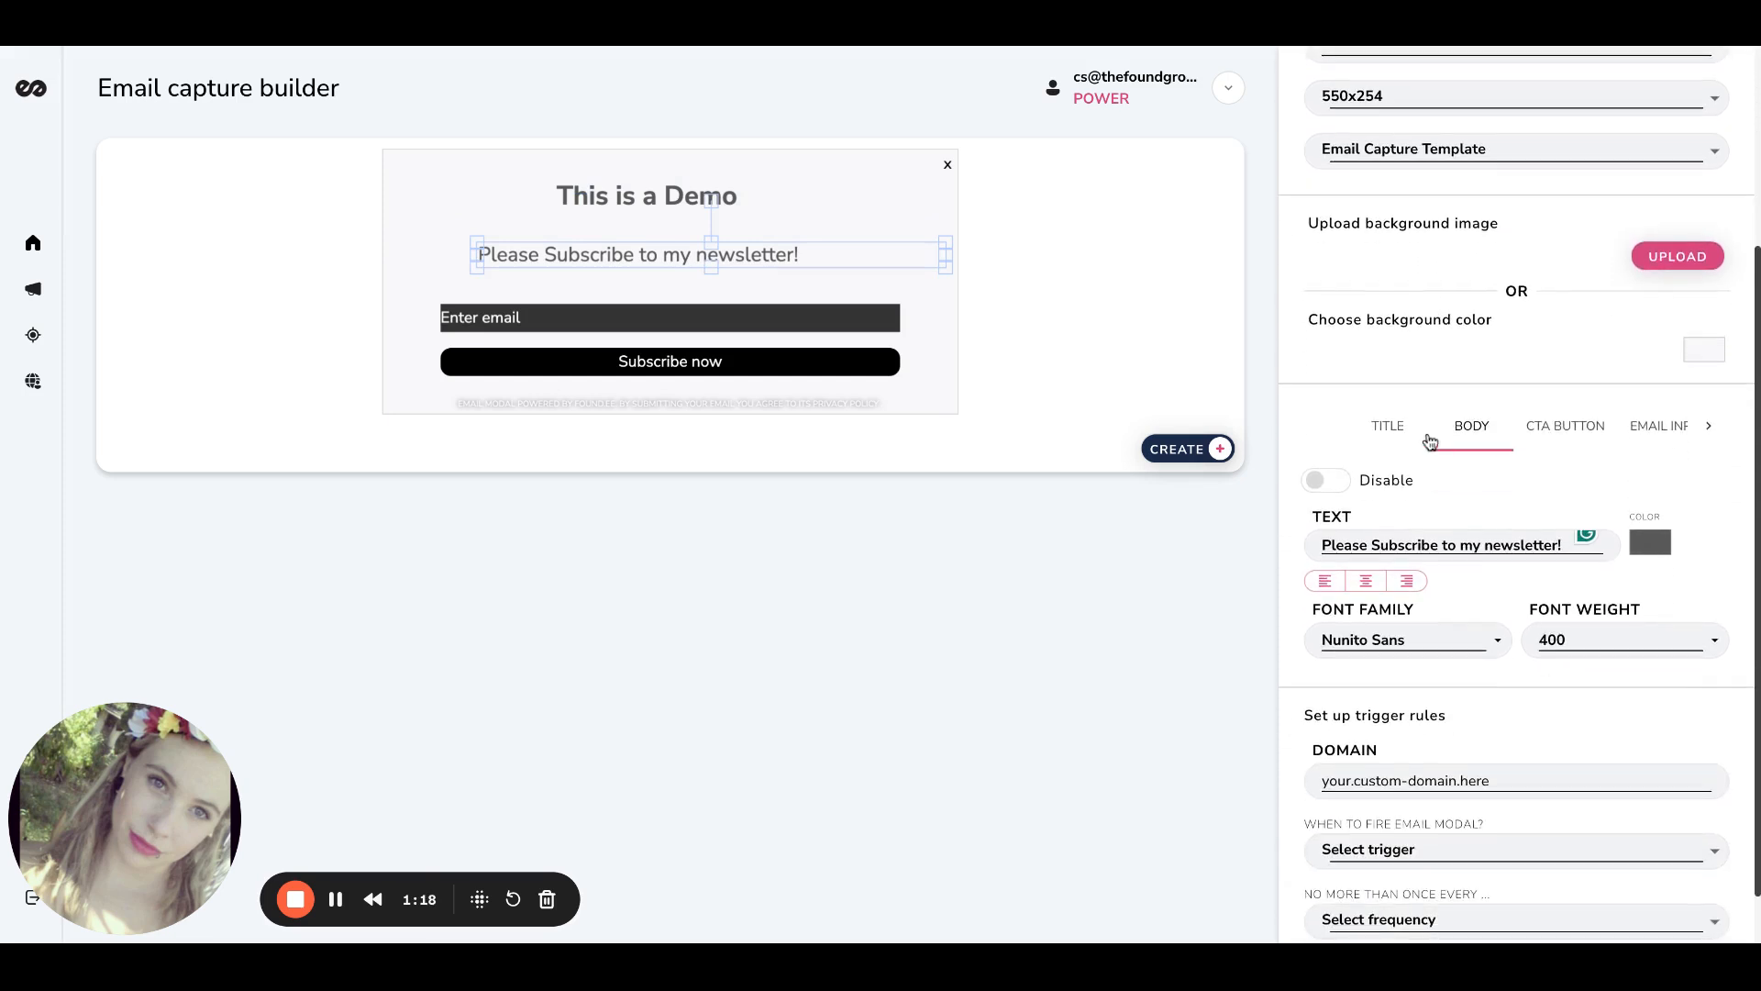
pyautogui.click(1389, 426)
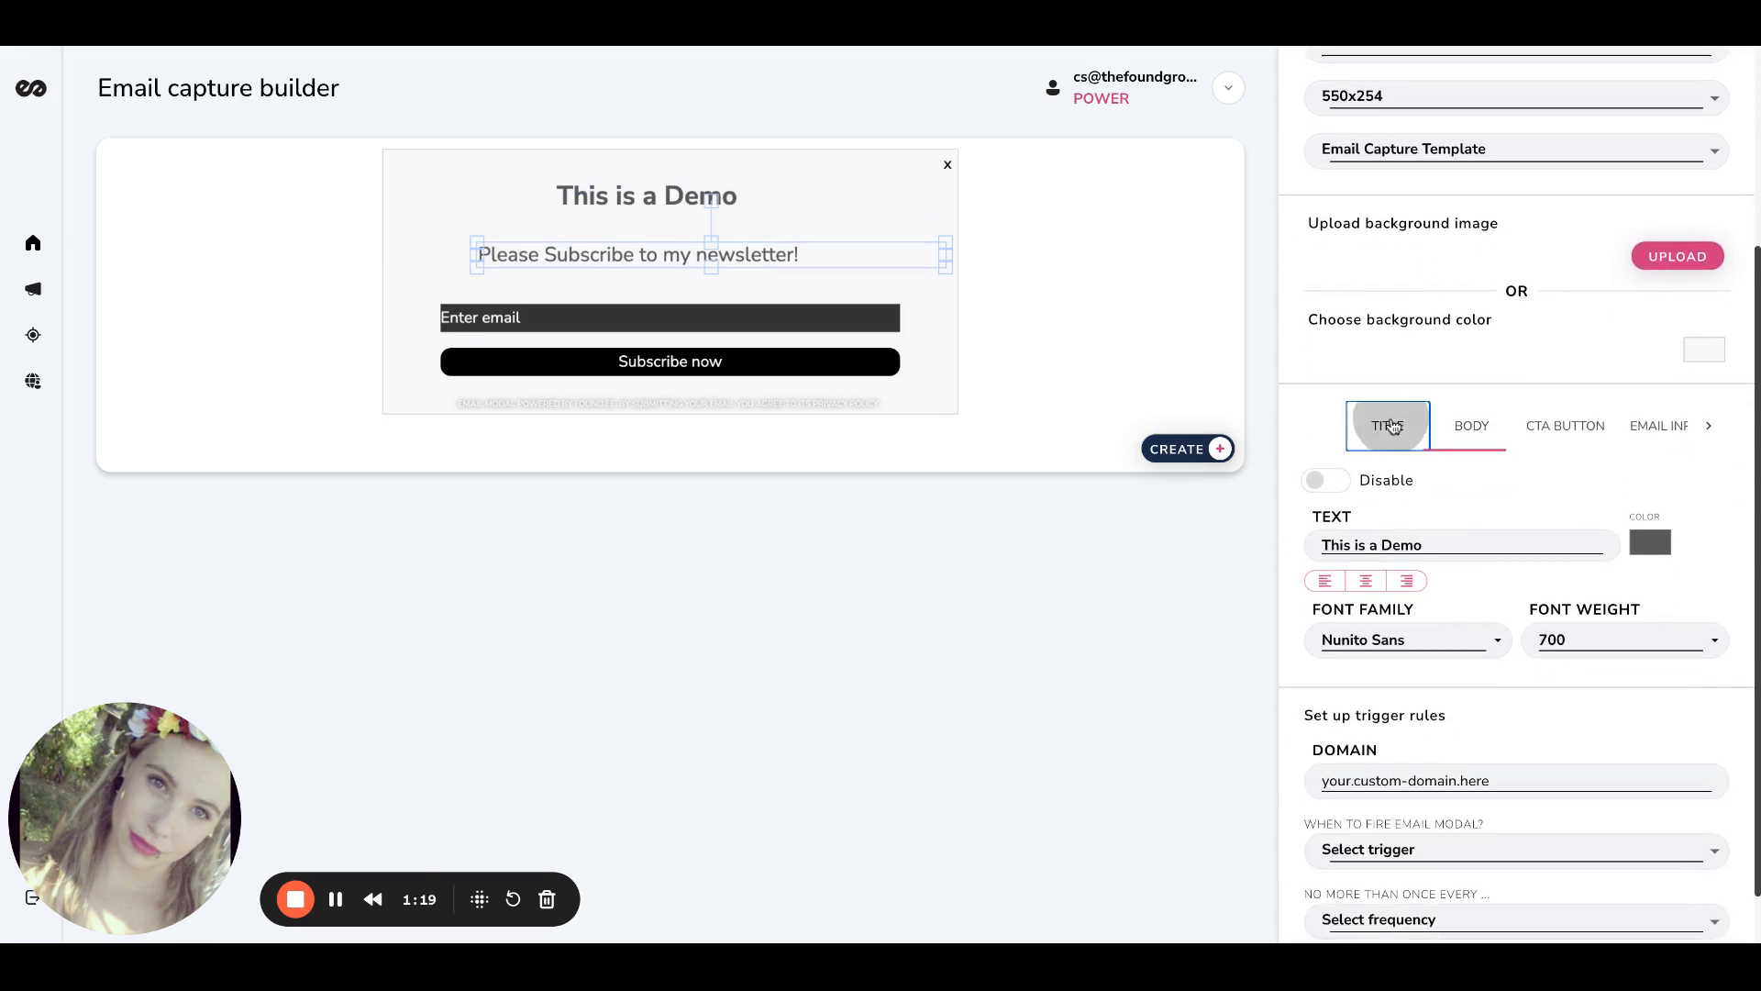
pyautogui.click(1363, 583)
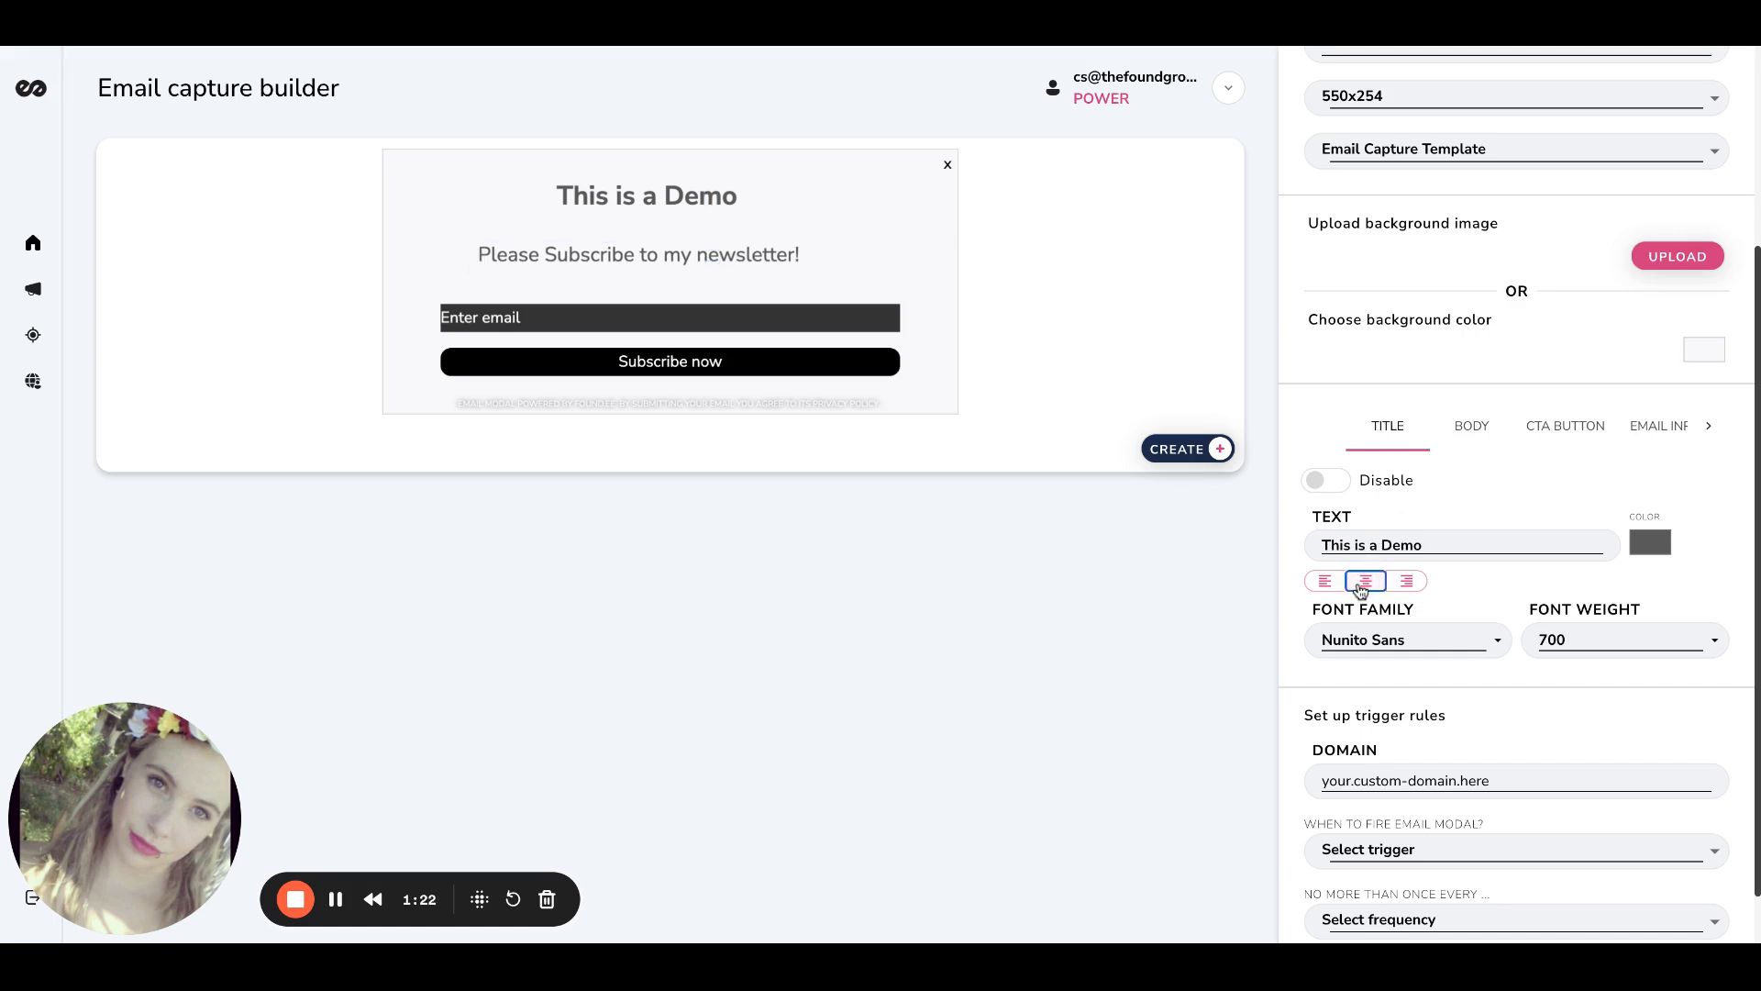
pyautogui.click(1473, 427)
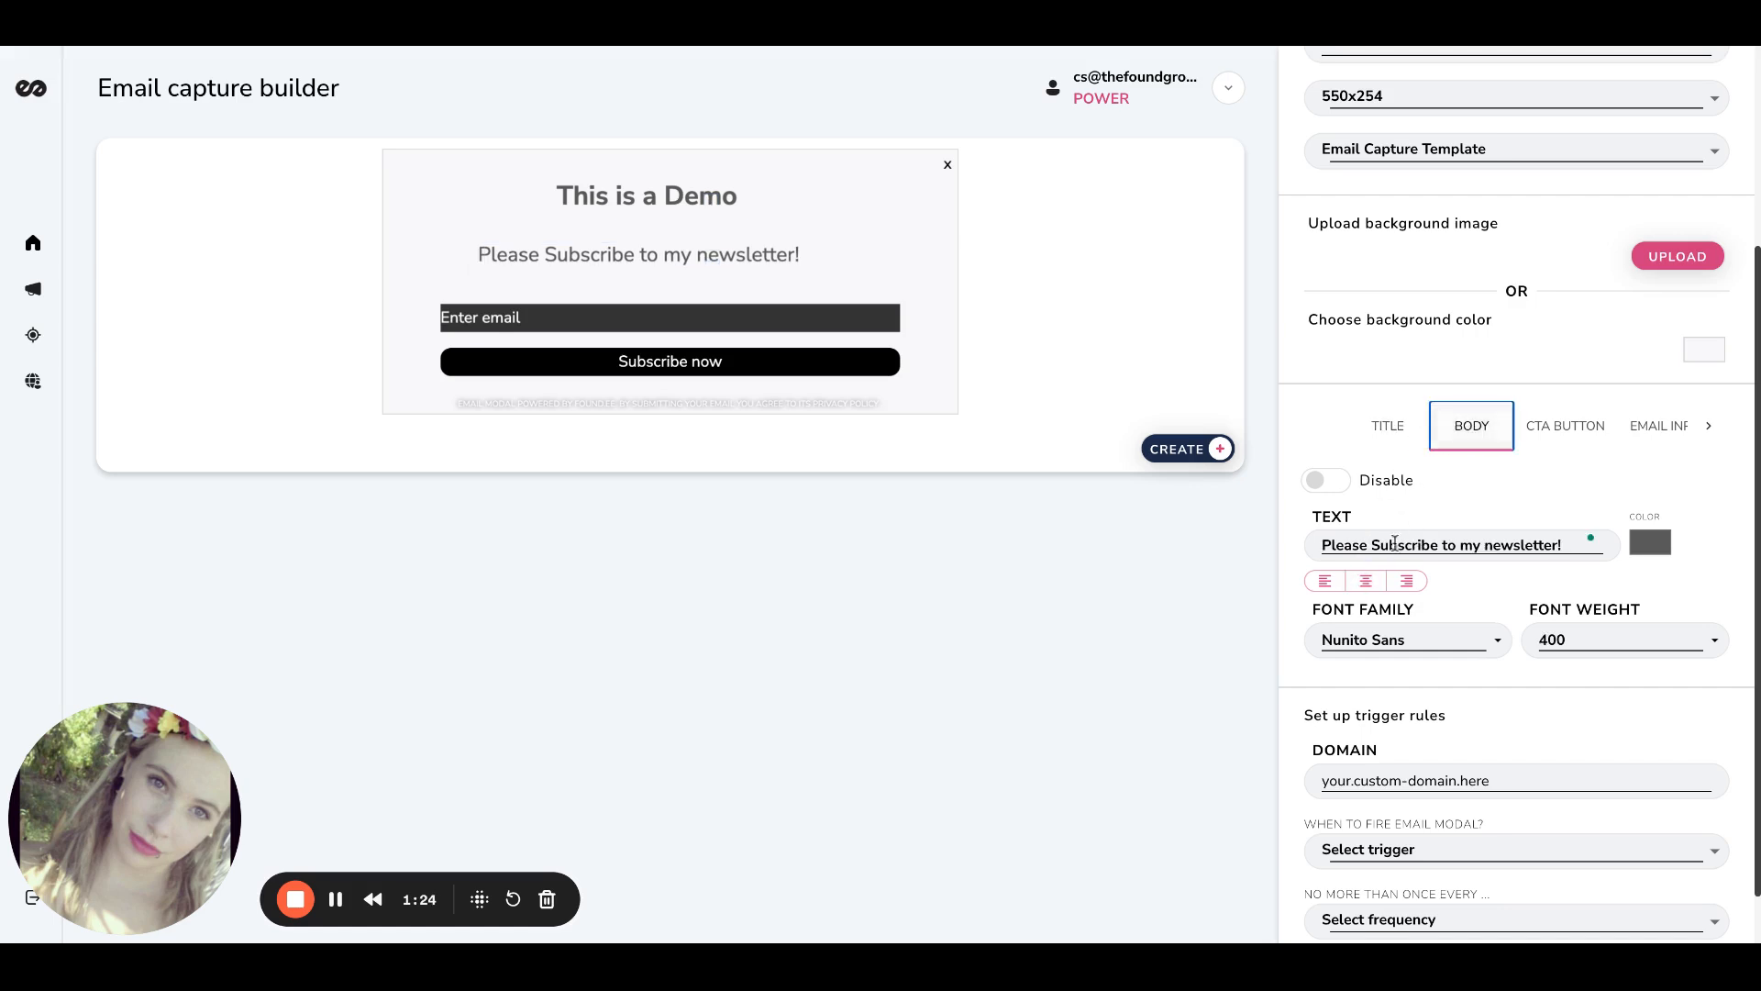
pyautogui.click(1367, 584)
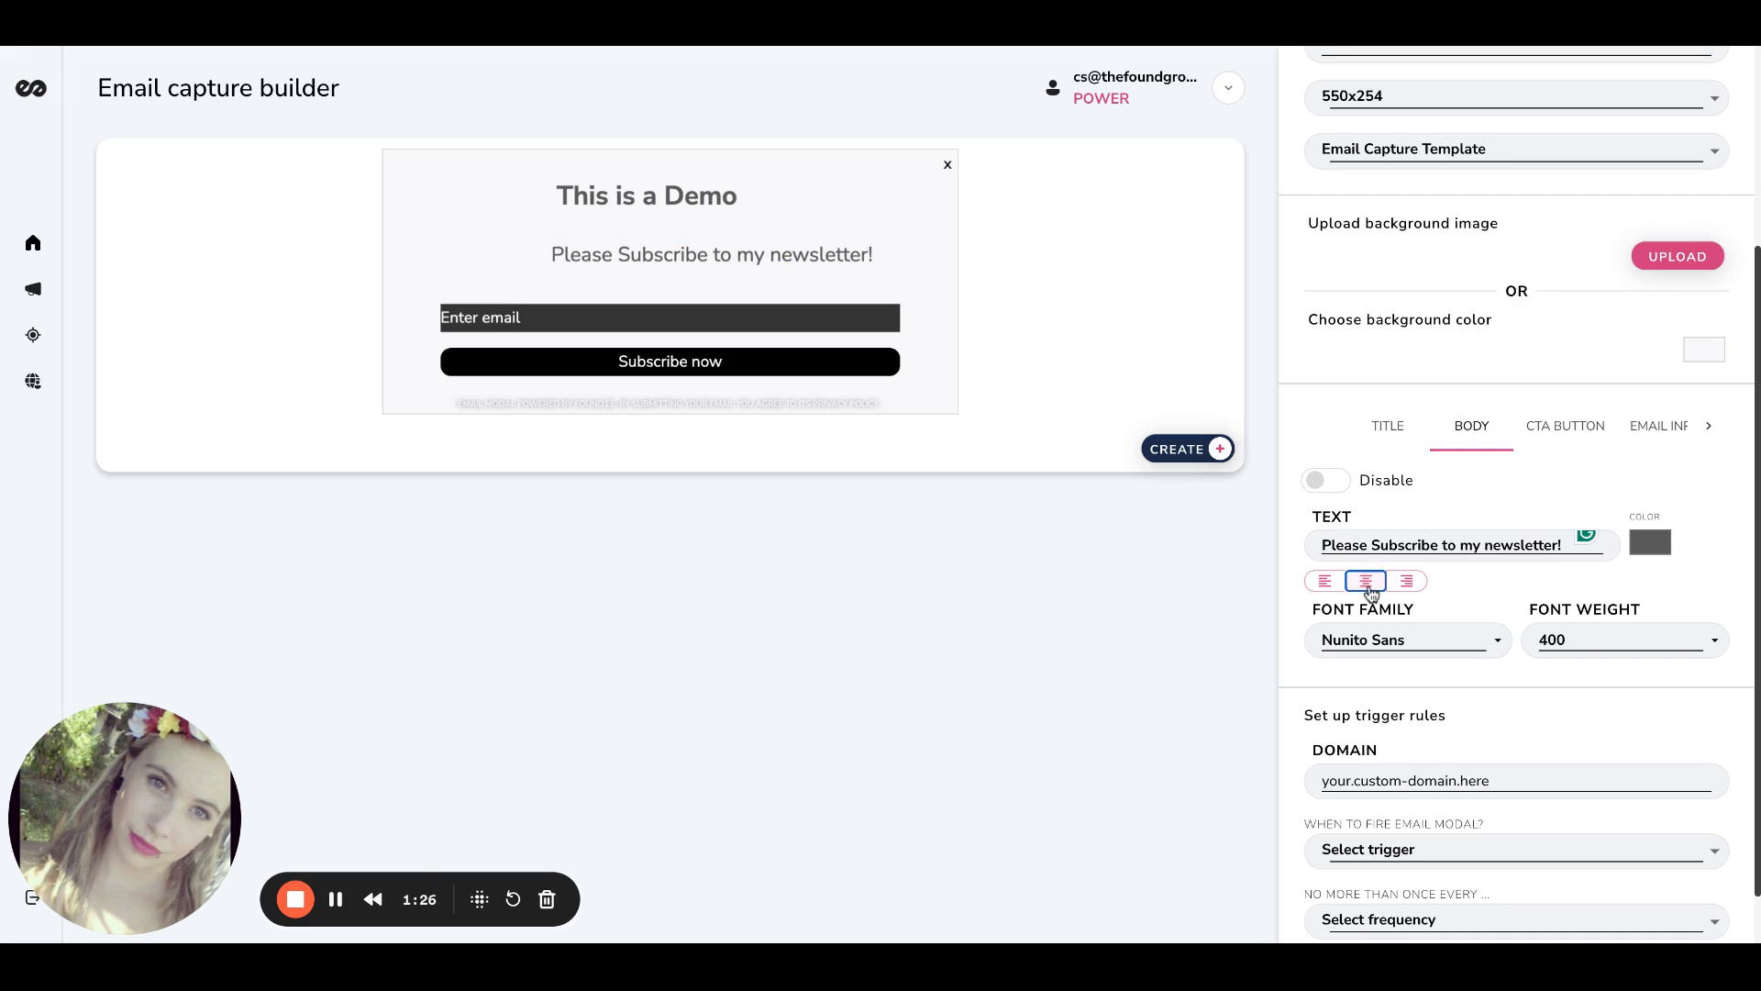
pyautogui.click(1325, 580)
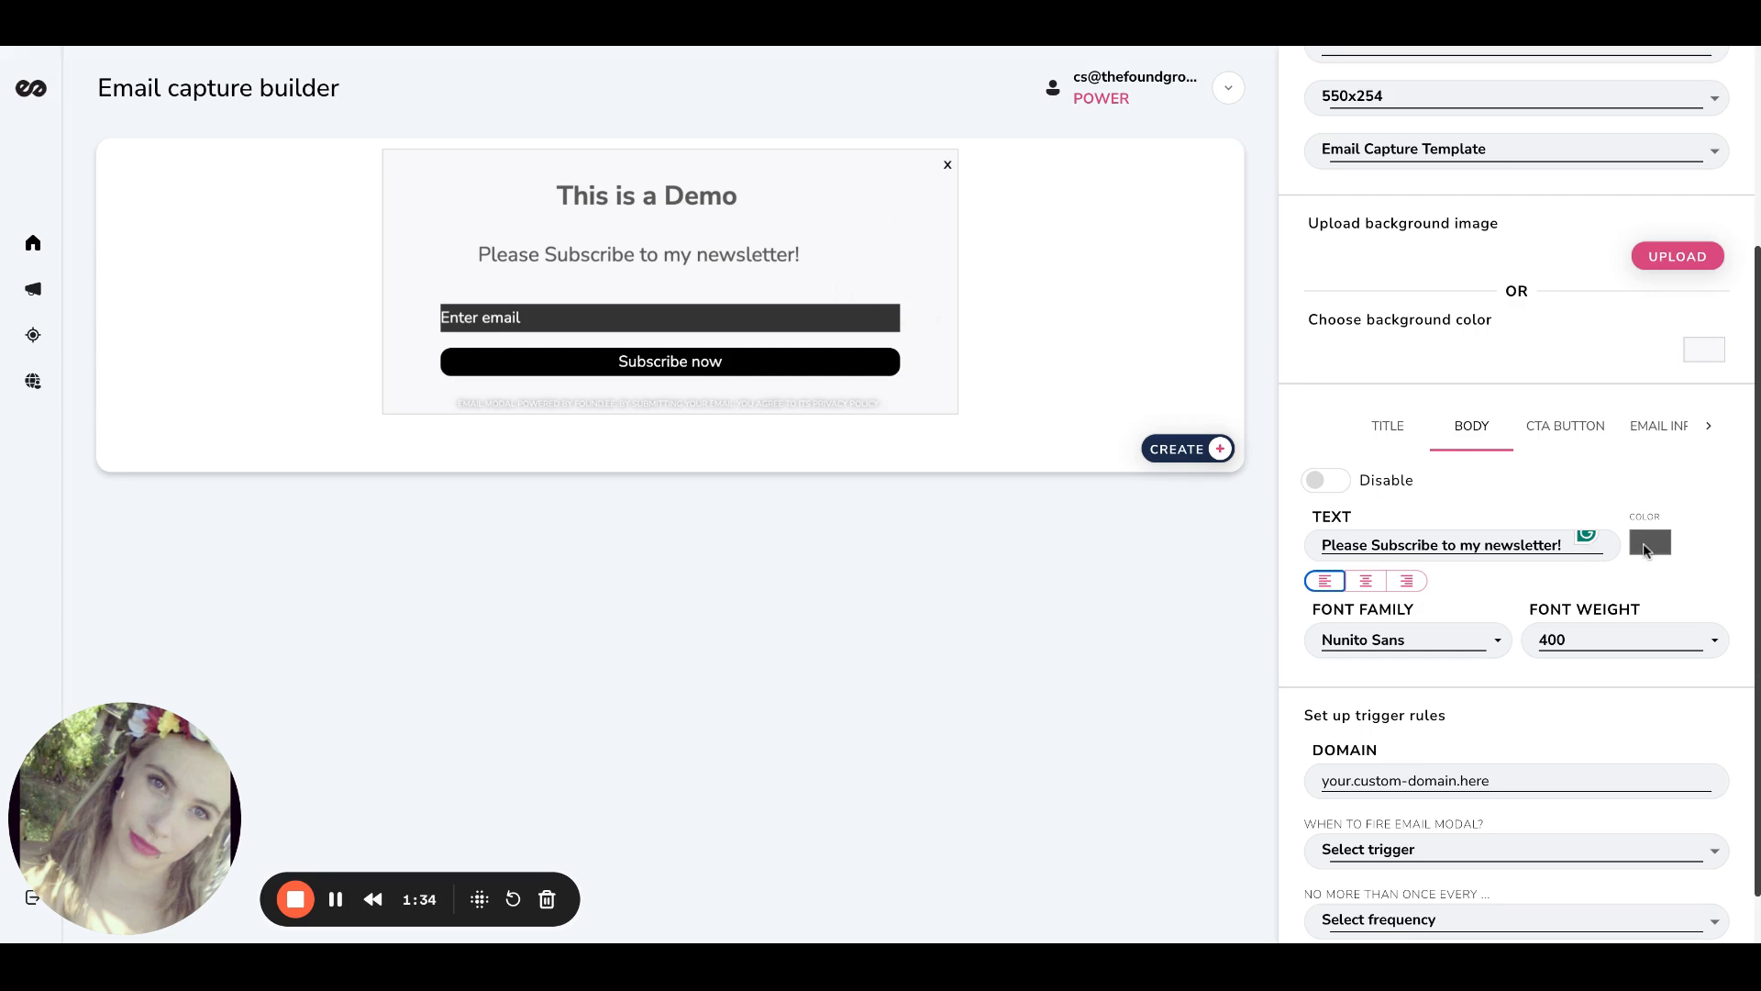
# - Set the body text's font weight to 700 and nudge the text slightly within the modal
pyautogui.doubleClick(1572, 635)
pyautogui.press('BackSpace')
pyautogui.write('700')
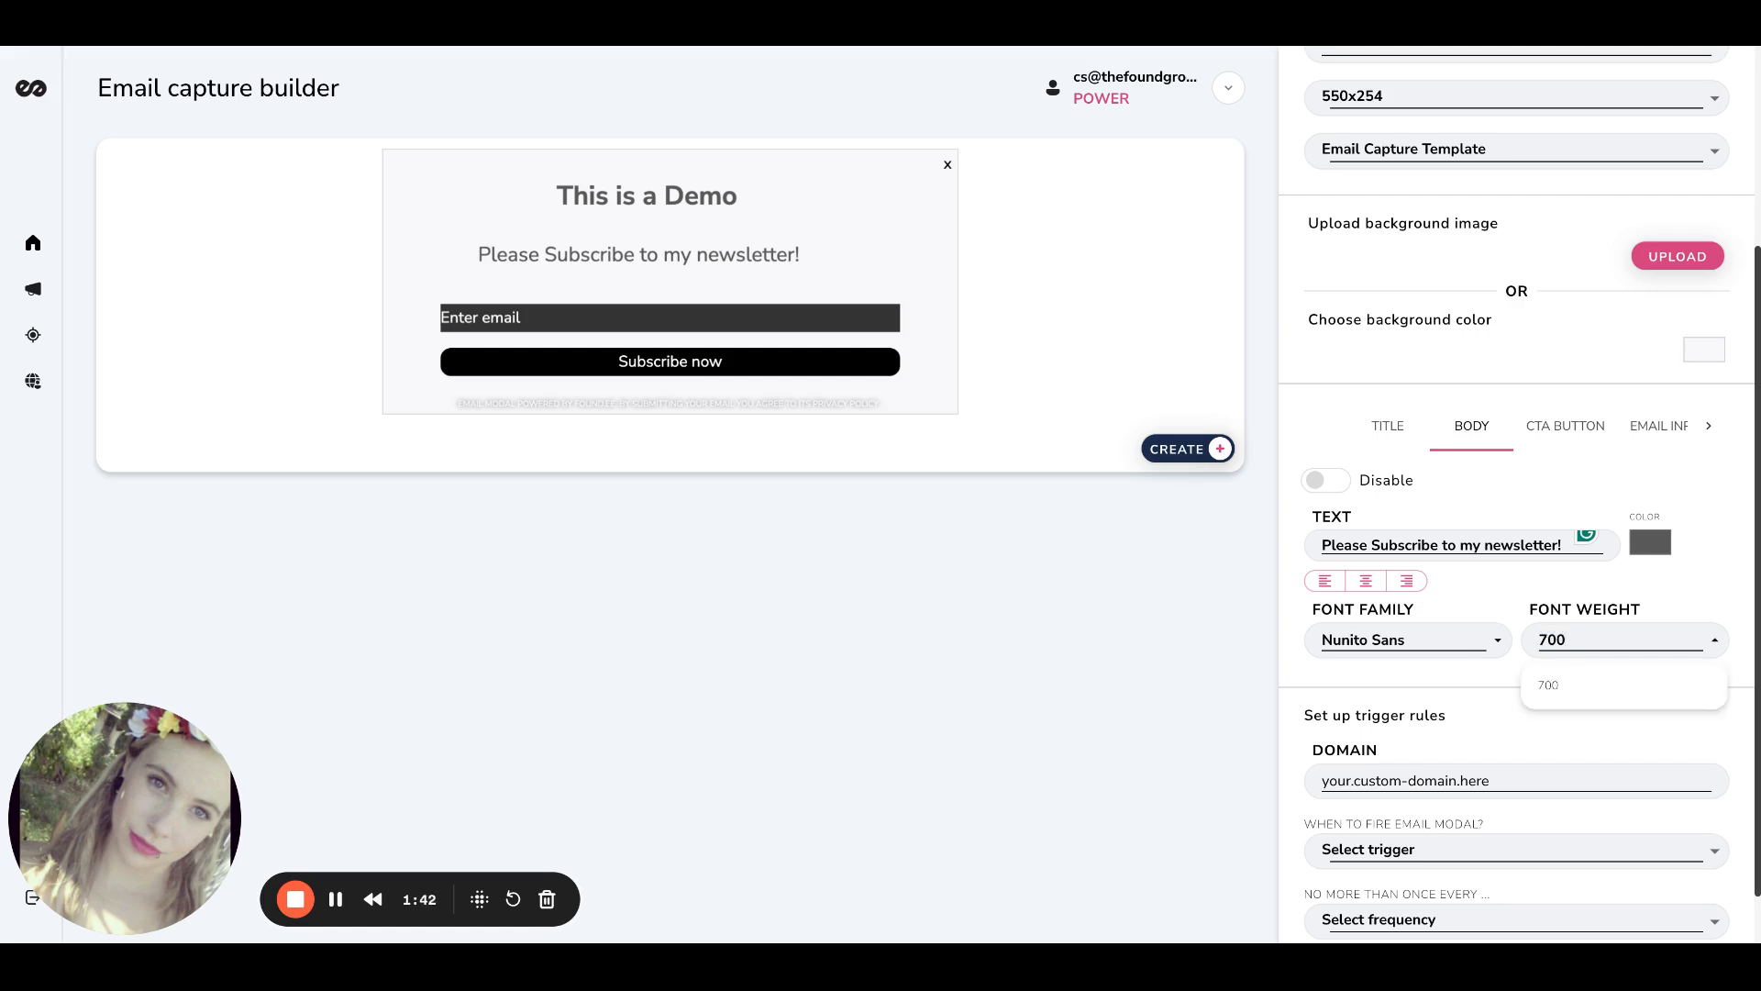
pyautogui.click(1543, 690)
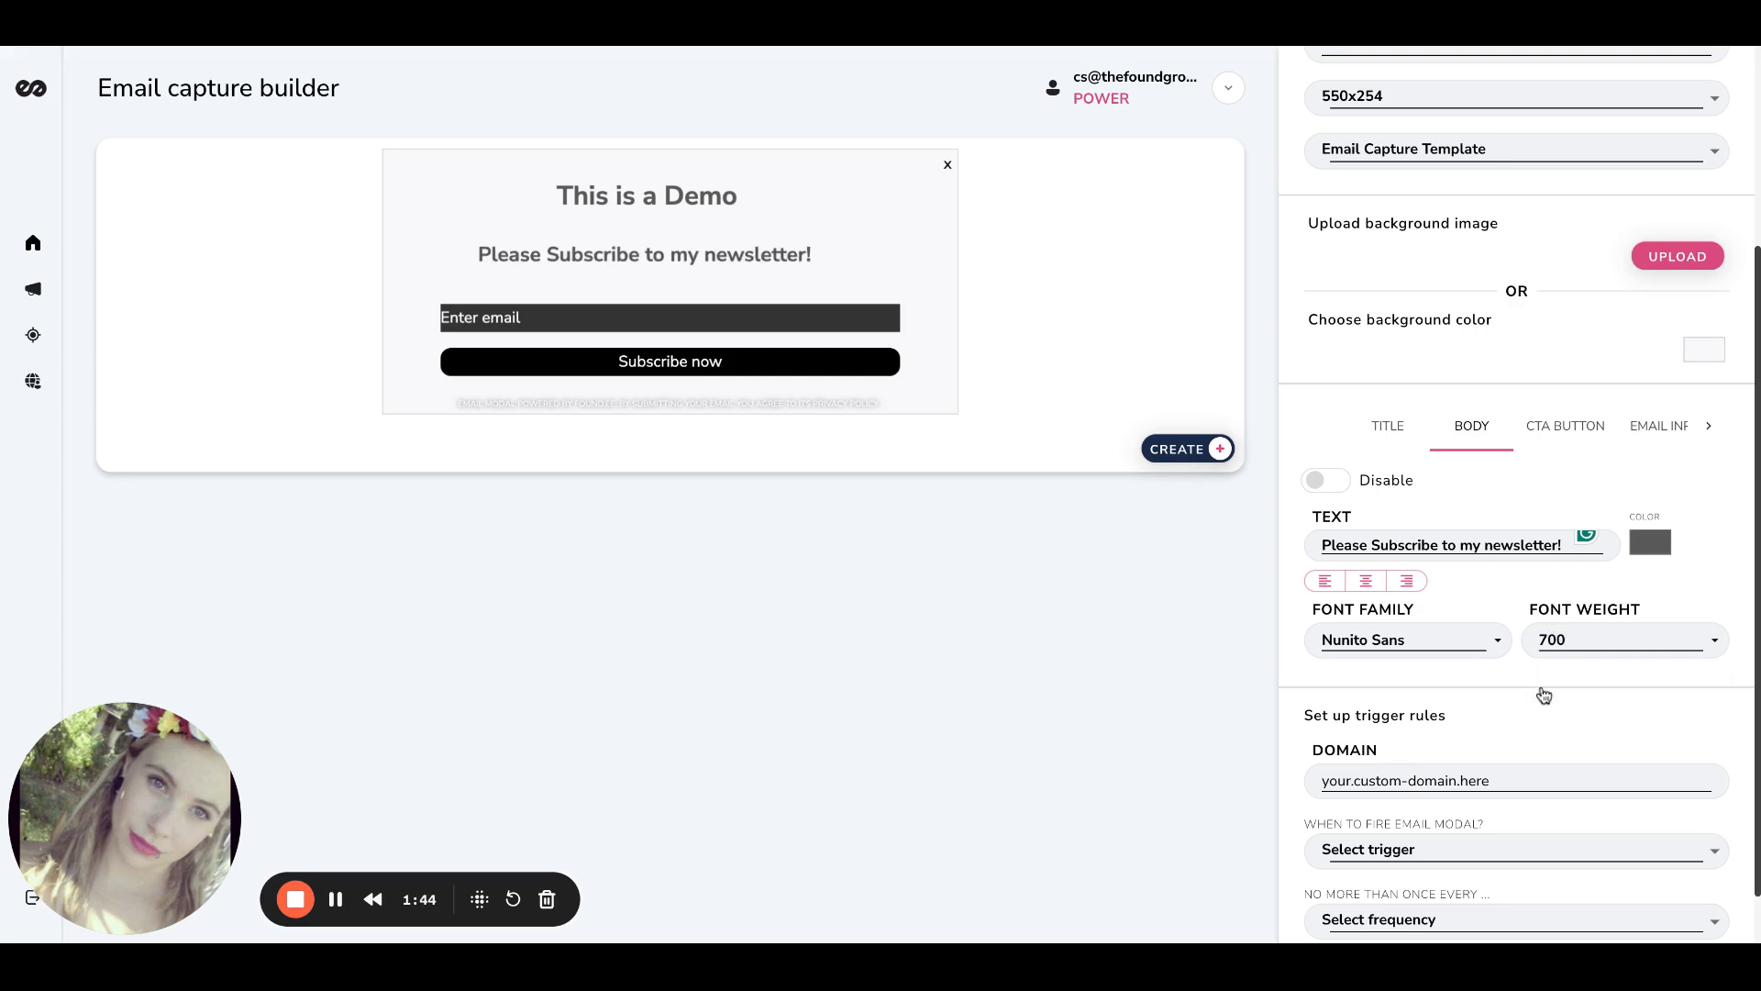
pyautogui.moveTo(715, 256)
pyautogui.mouseDown()
pyautogui.moveTo(740, 253)
pyautogui.moveTo(718, 253)
pyautogui.mouseUp()
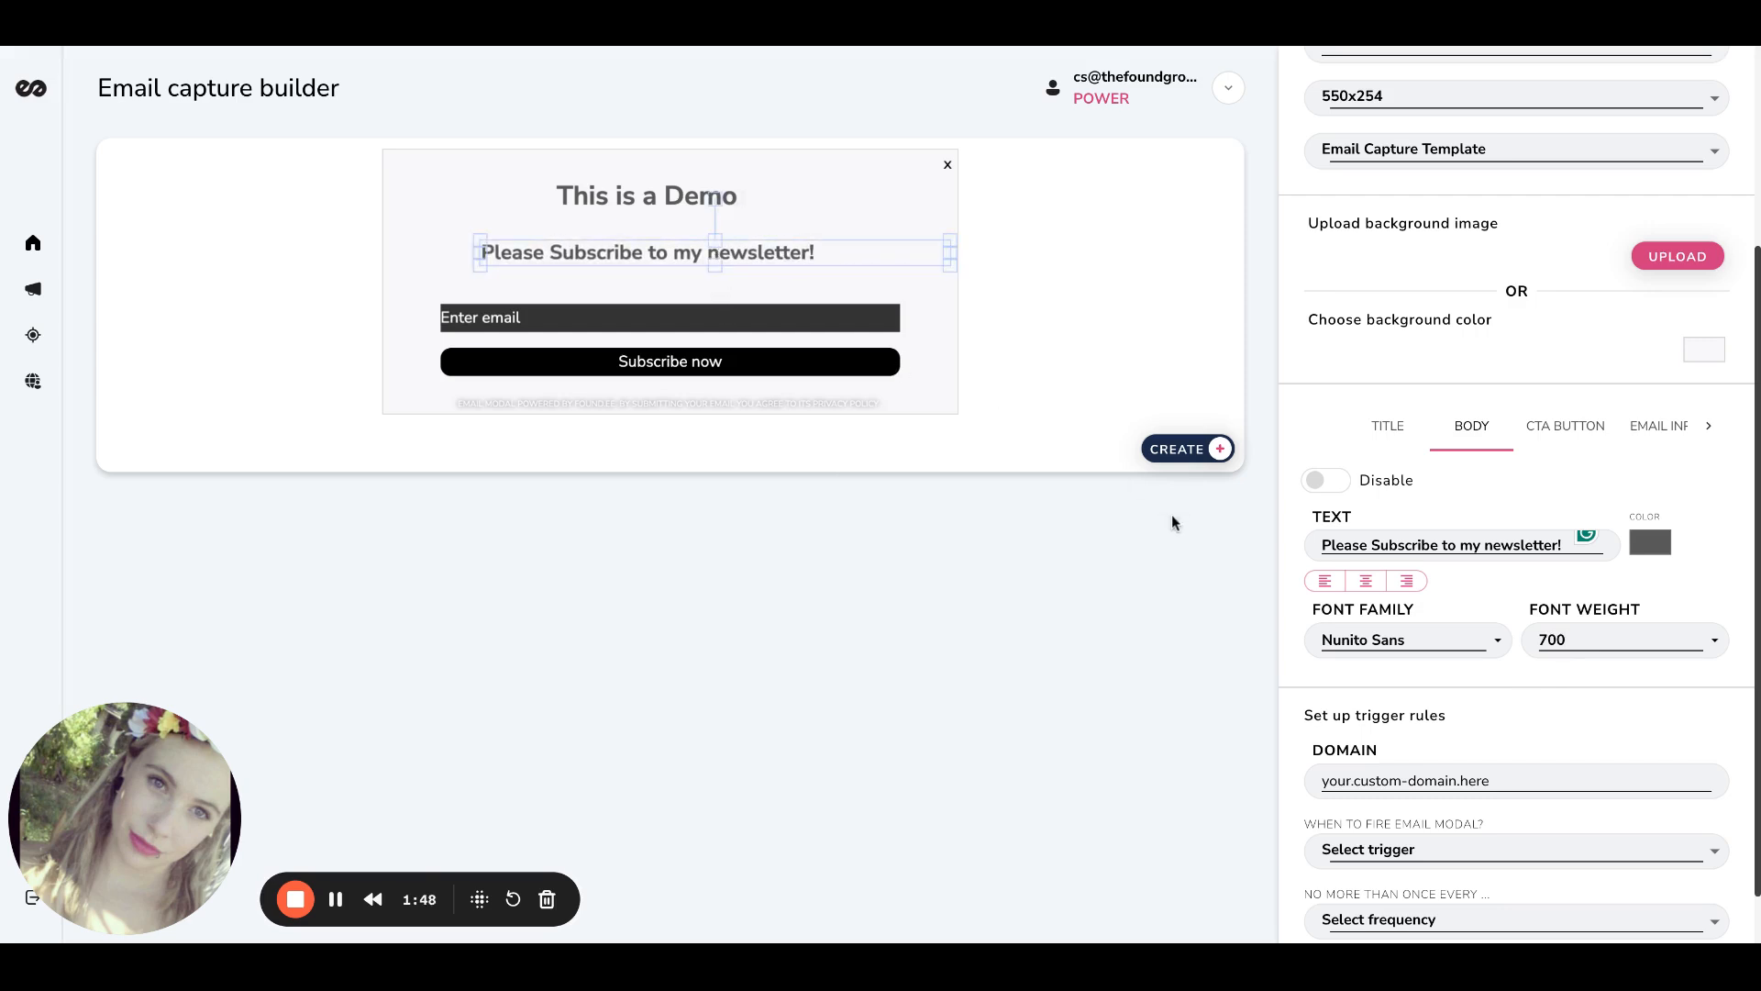
# - Review the CTA button's text and style settings, and return to the title settings
pyautogui.click(1545, 437)
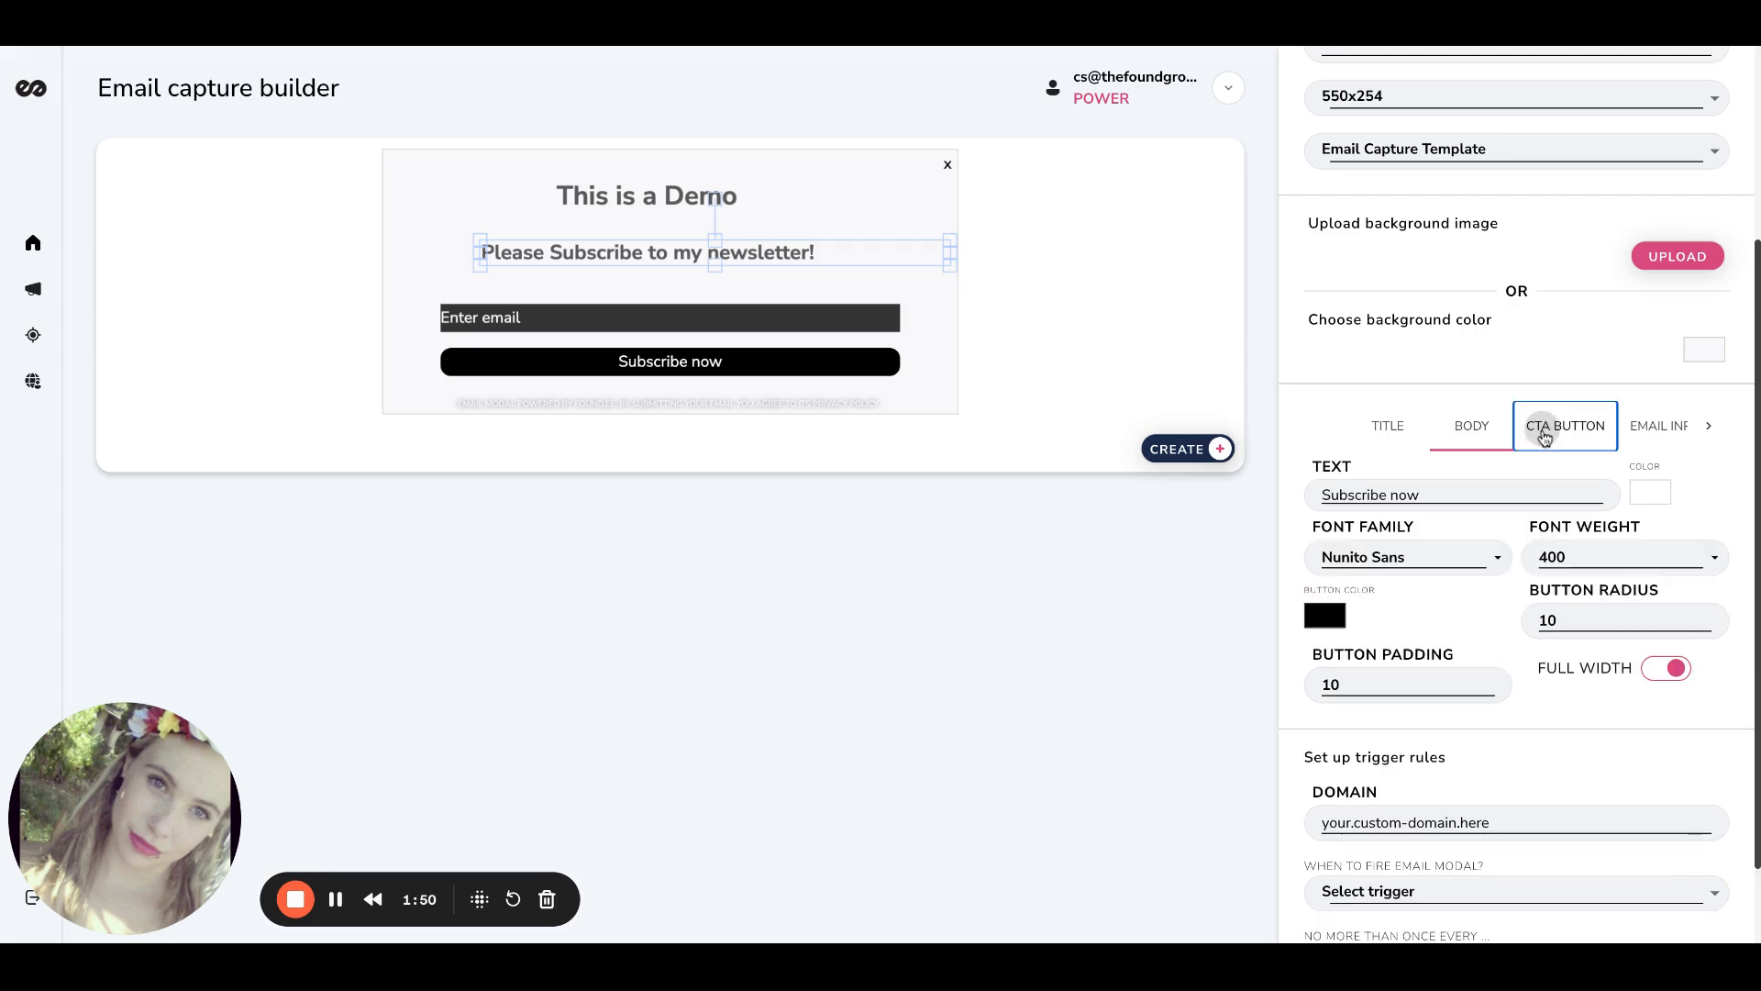
pyautogui.click(1474, 496)
pyautogui.click(1410, 433)
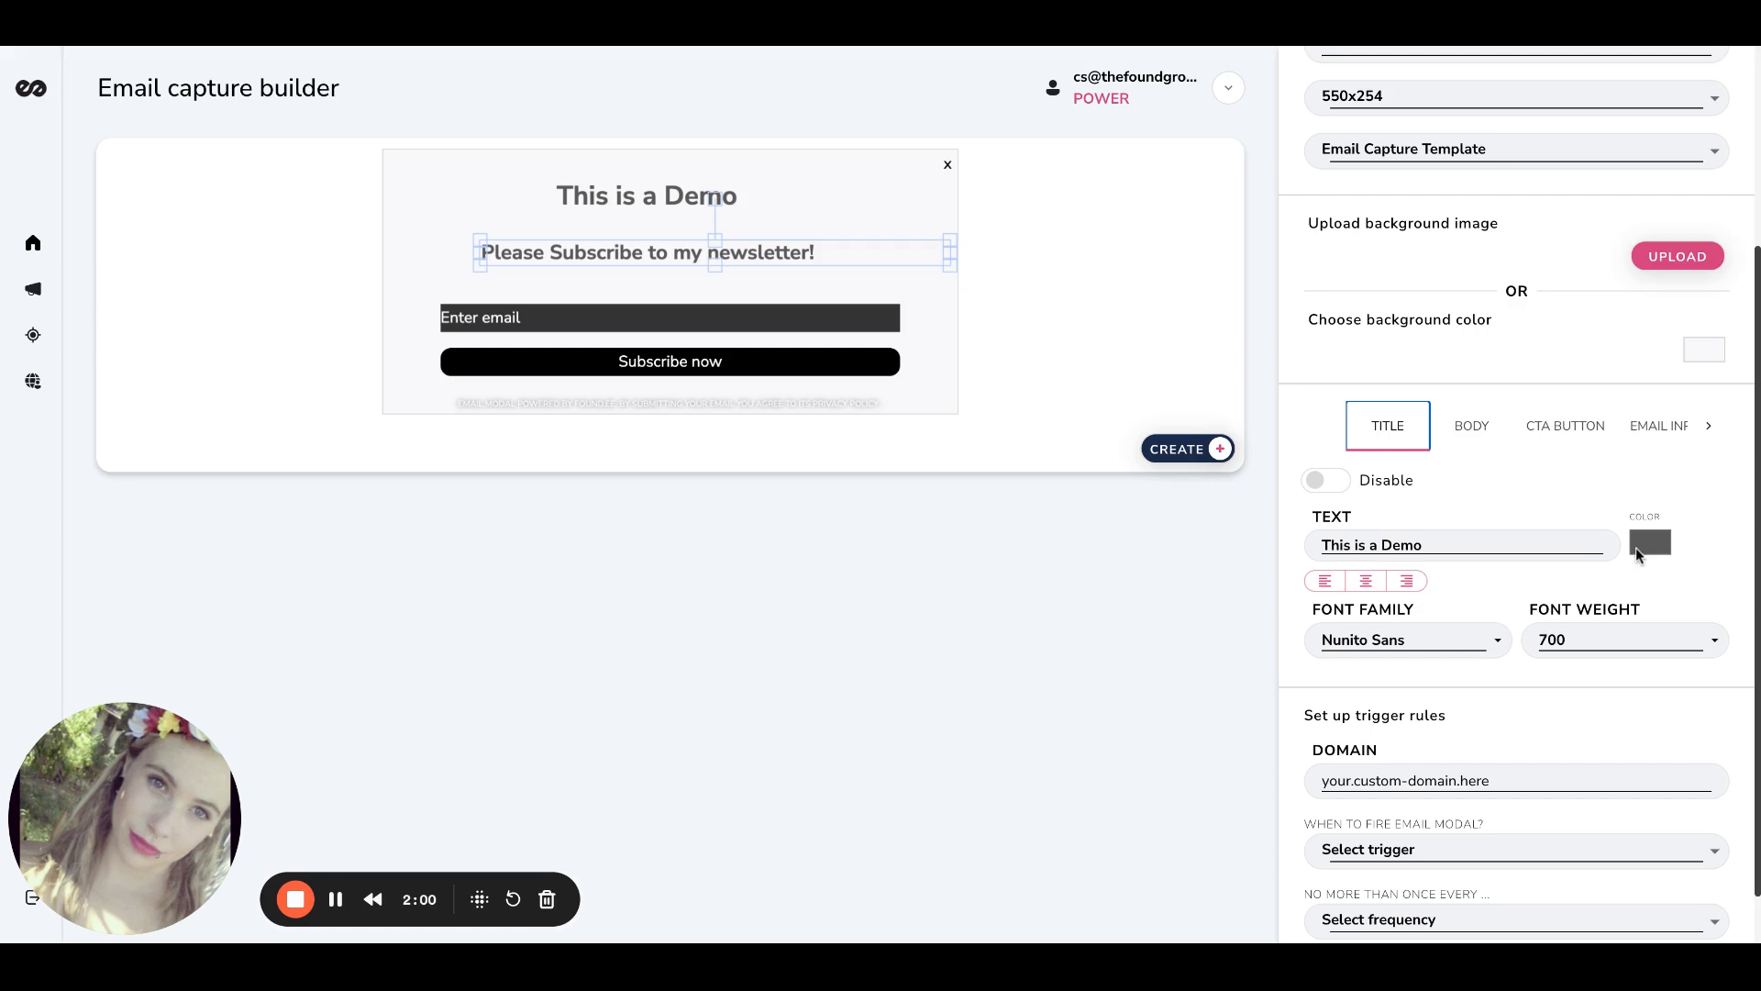
# - Change the modal's background color to near-black, hex 0B0B0C
pyautogui.click(1700, 347)
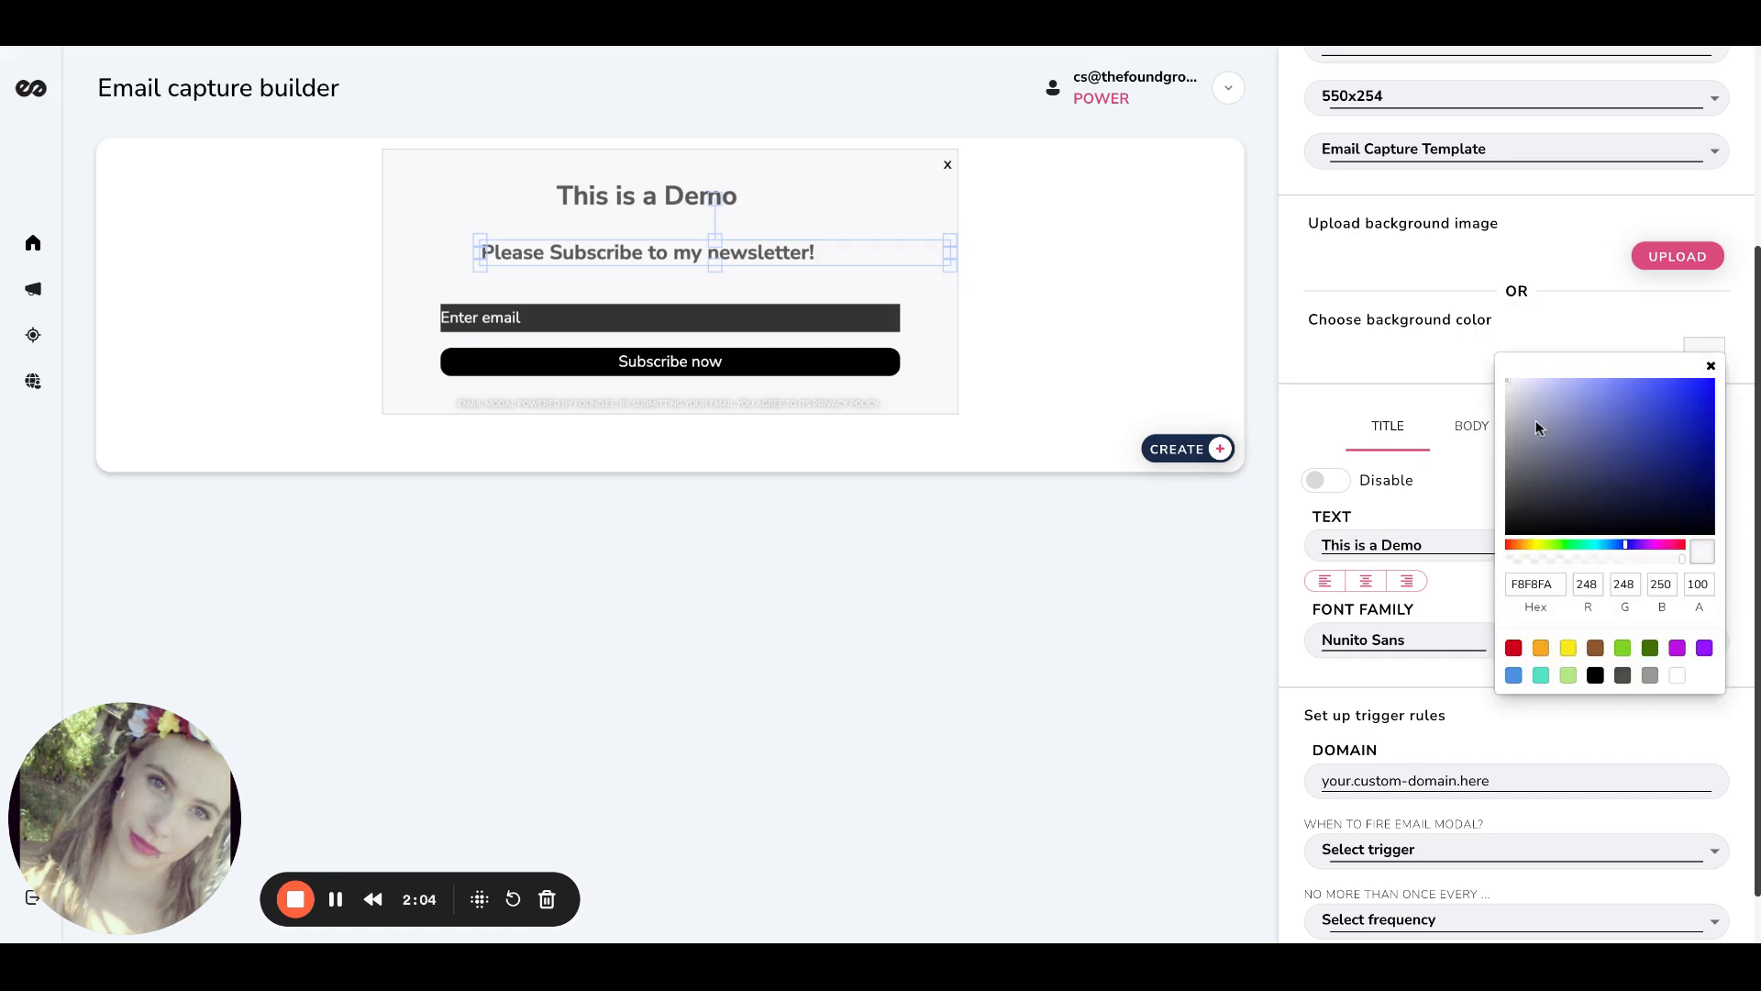
pyautogui.click(1522, 528)
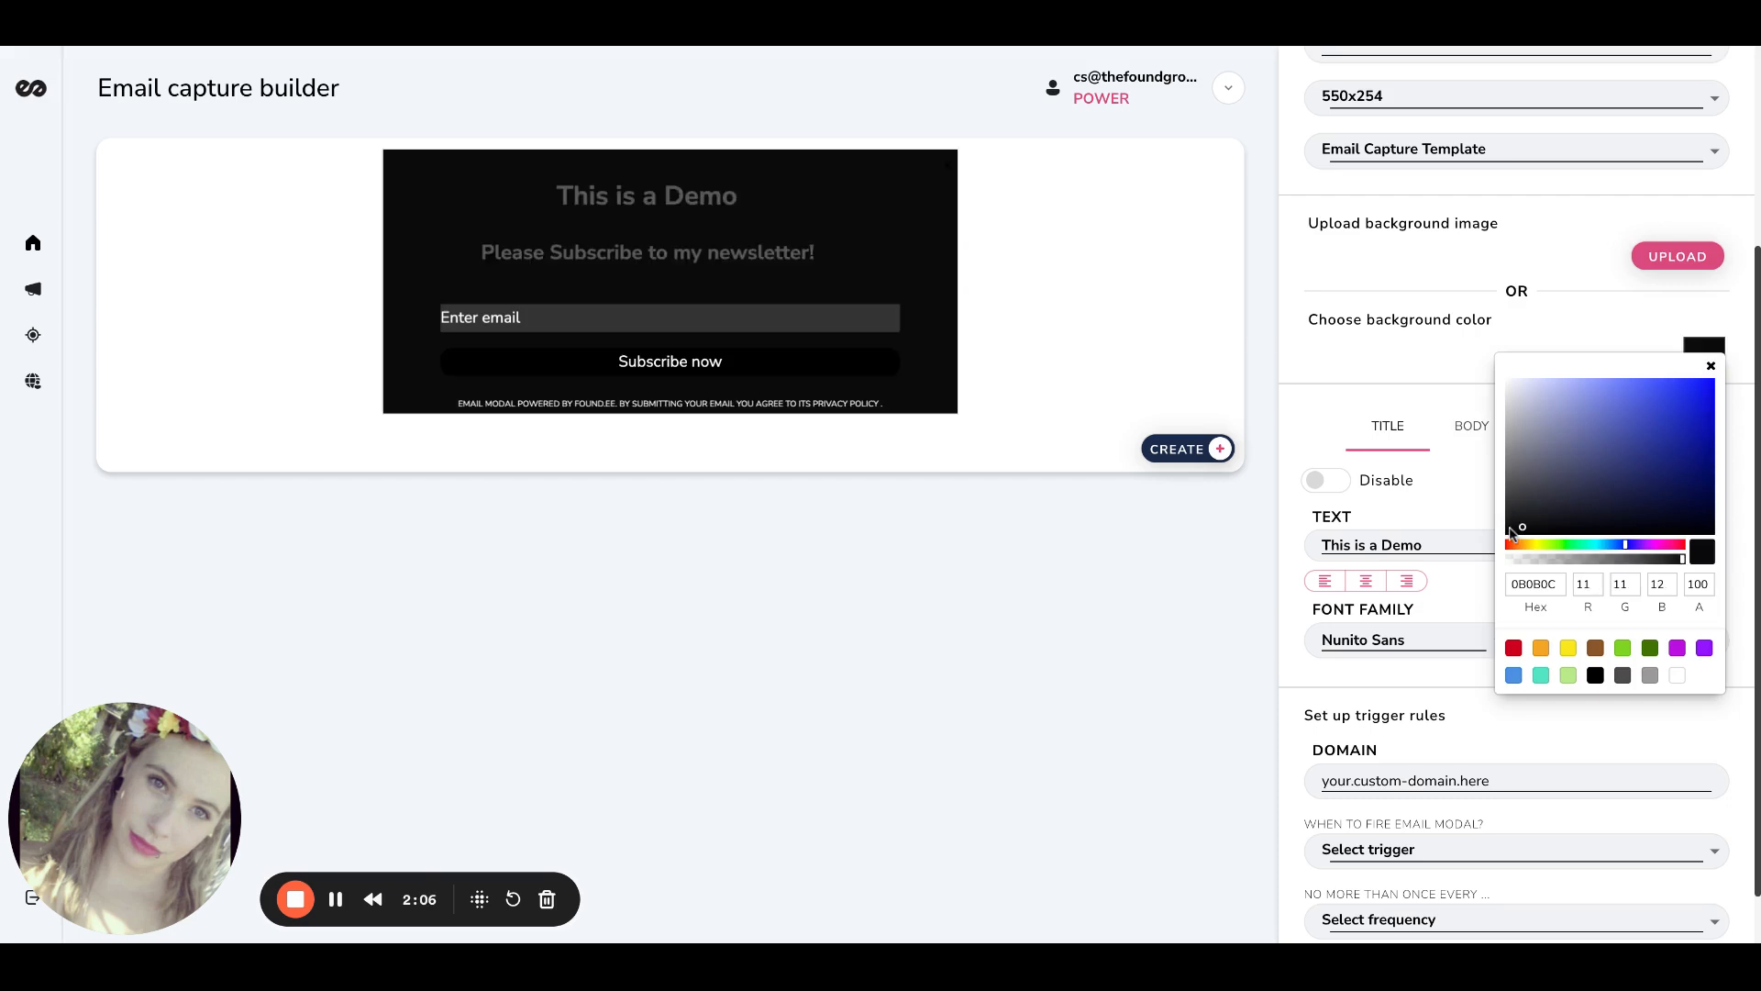
pyautogui.click(1711, 368)
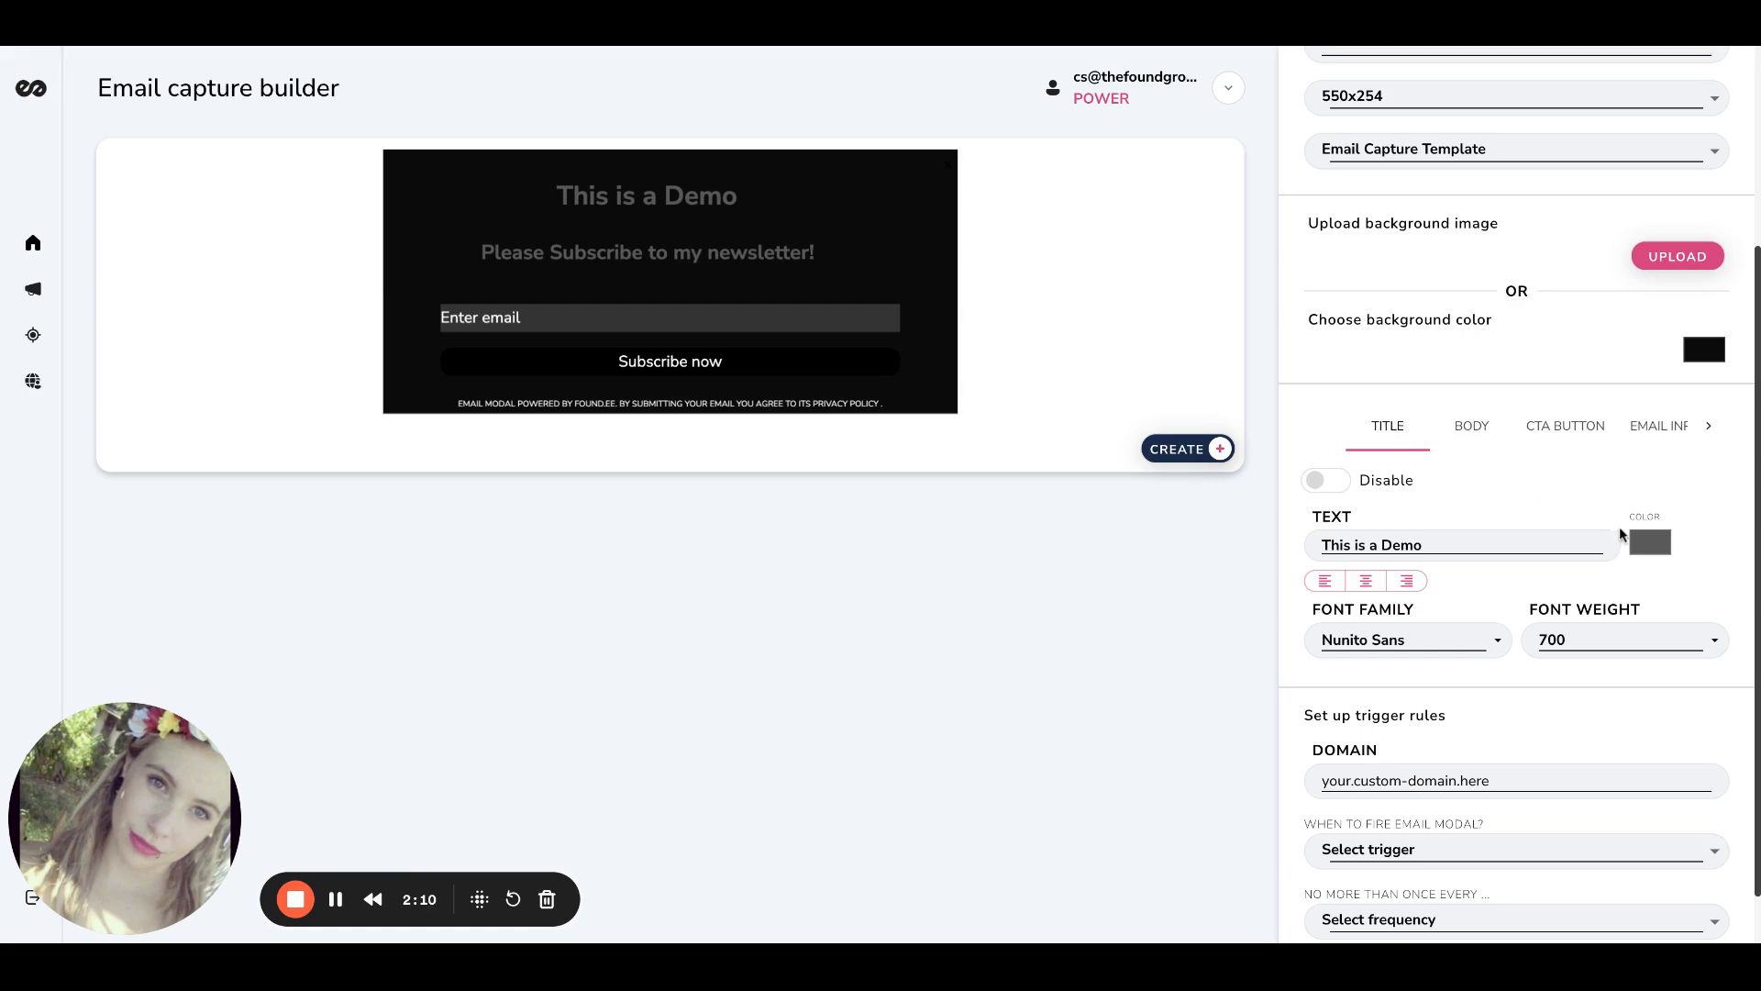
# - Change the title text color to white
pyautogui.click(1649, 542)
pyautogui.click(1516, 574)
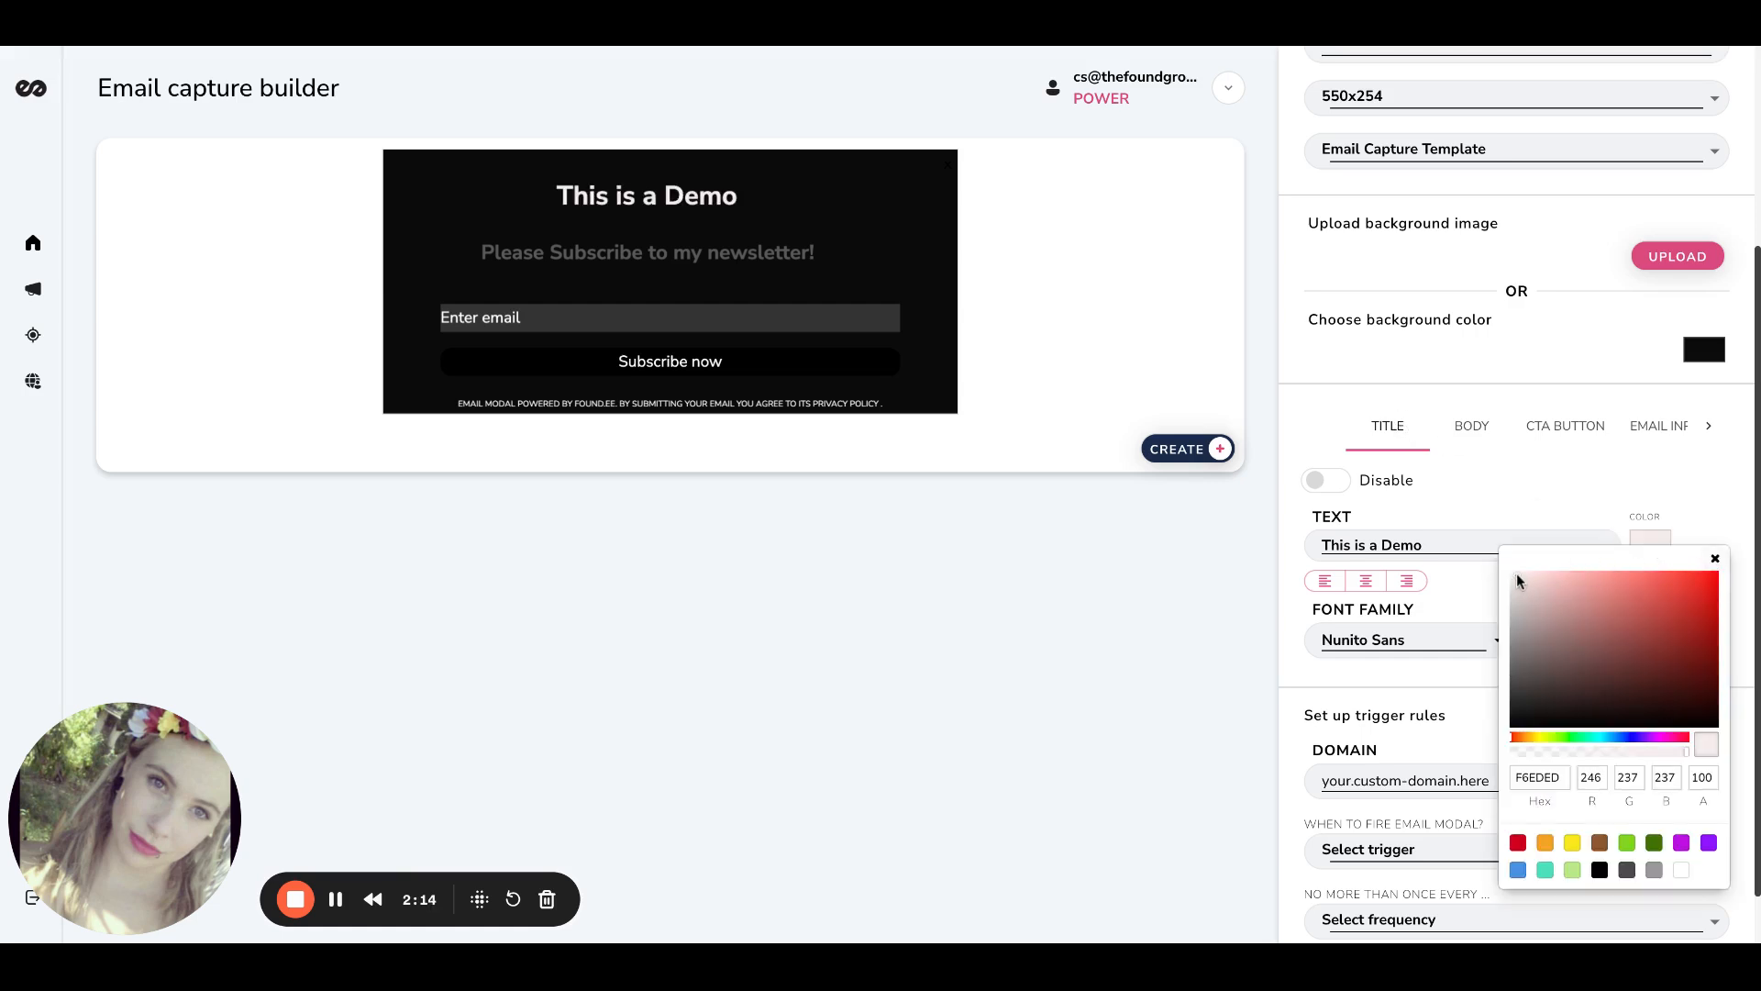
pyautogui.click(1511, 571)
pyautogui.click(1716, 559)
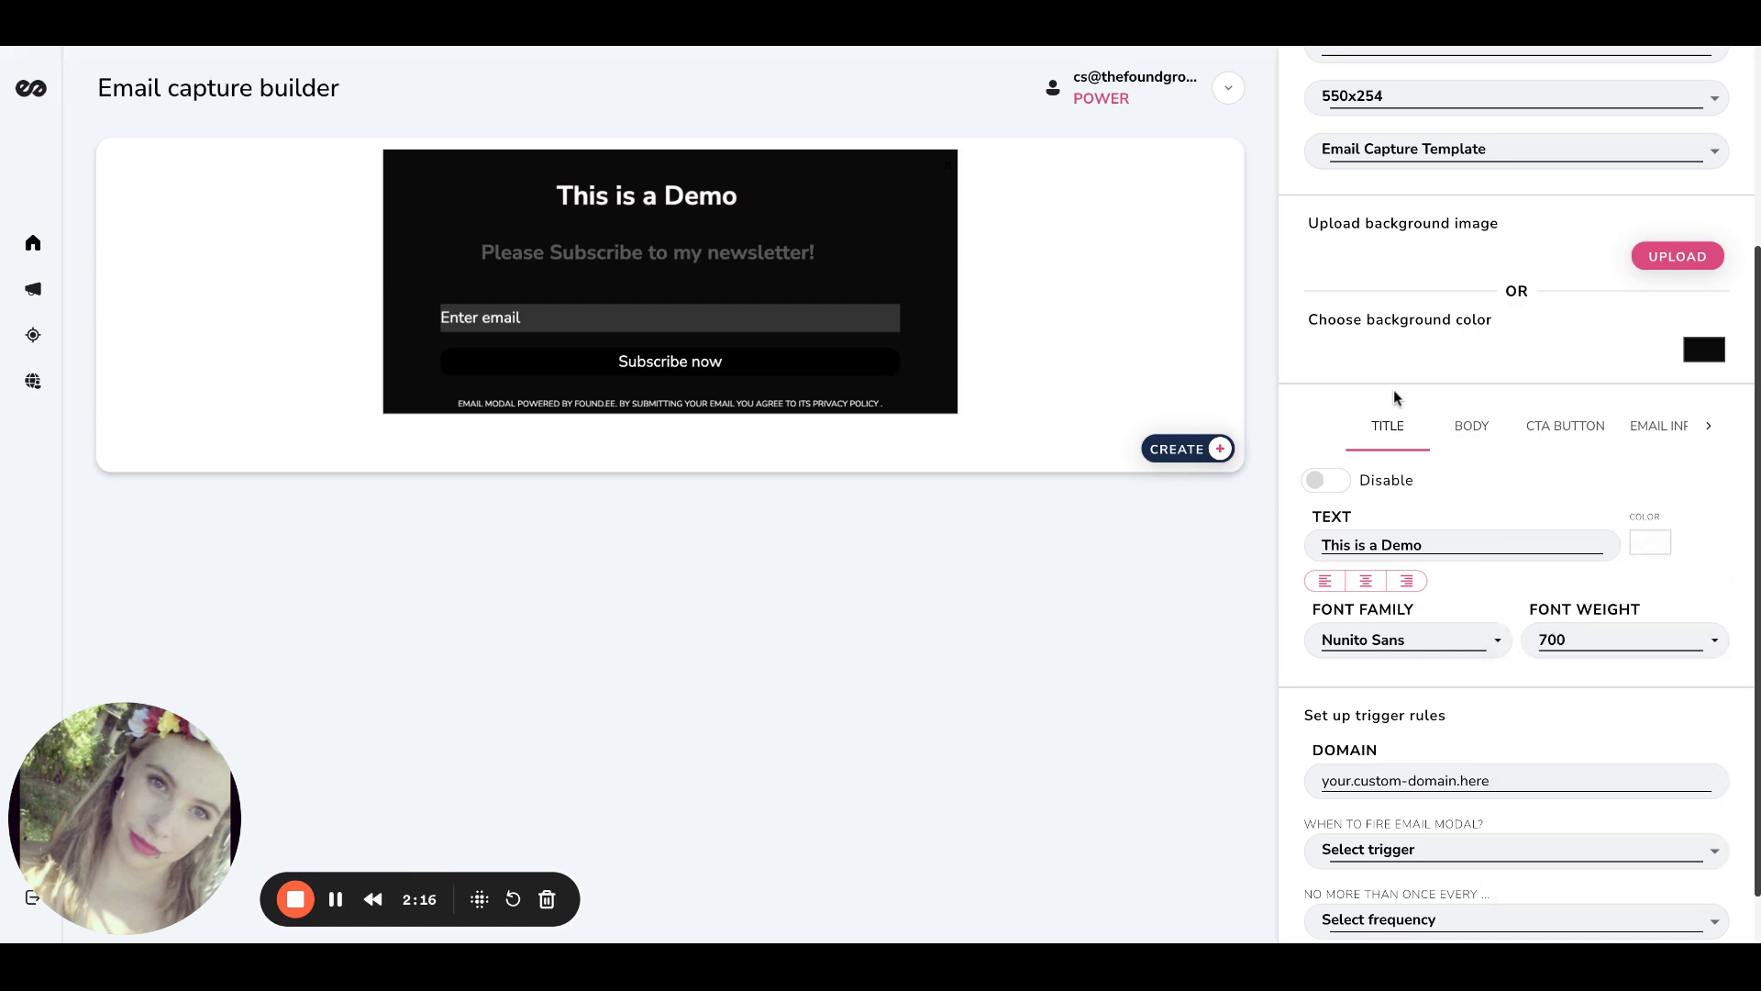
# - Change the body text color to white, hex FFFFFF
pyautogui.click(1472, 427)
pyautogui.click(1648, 539)
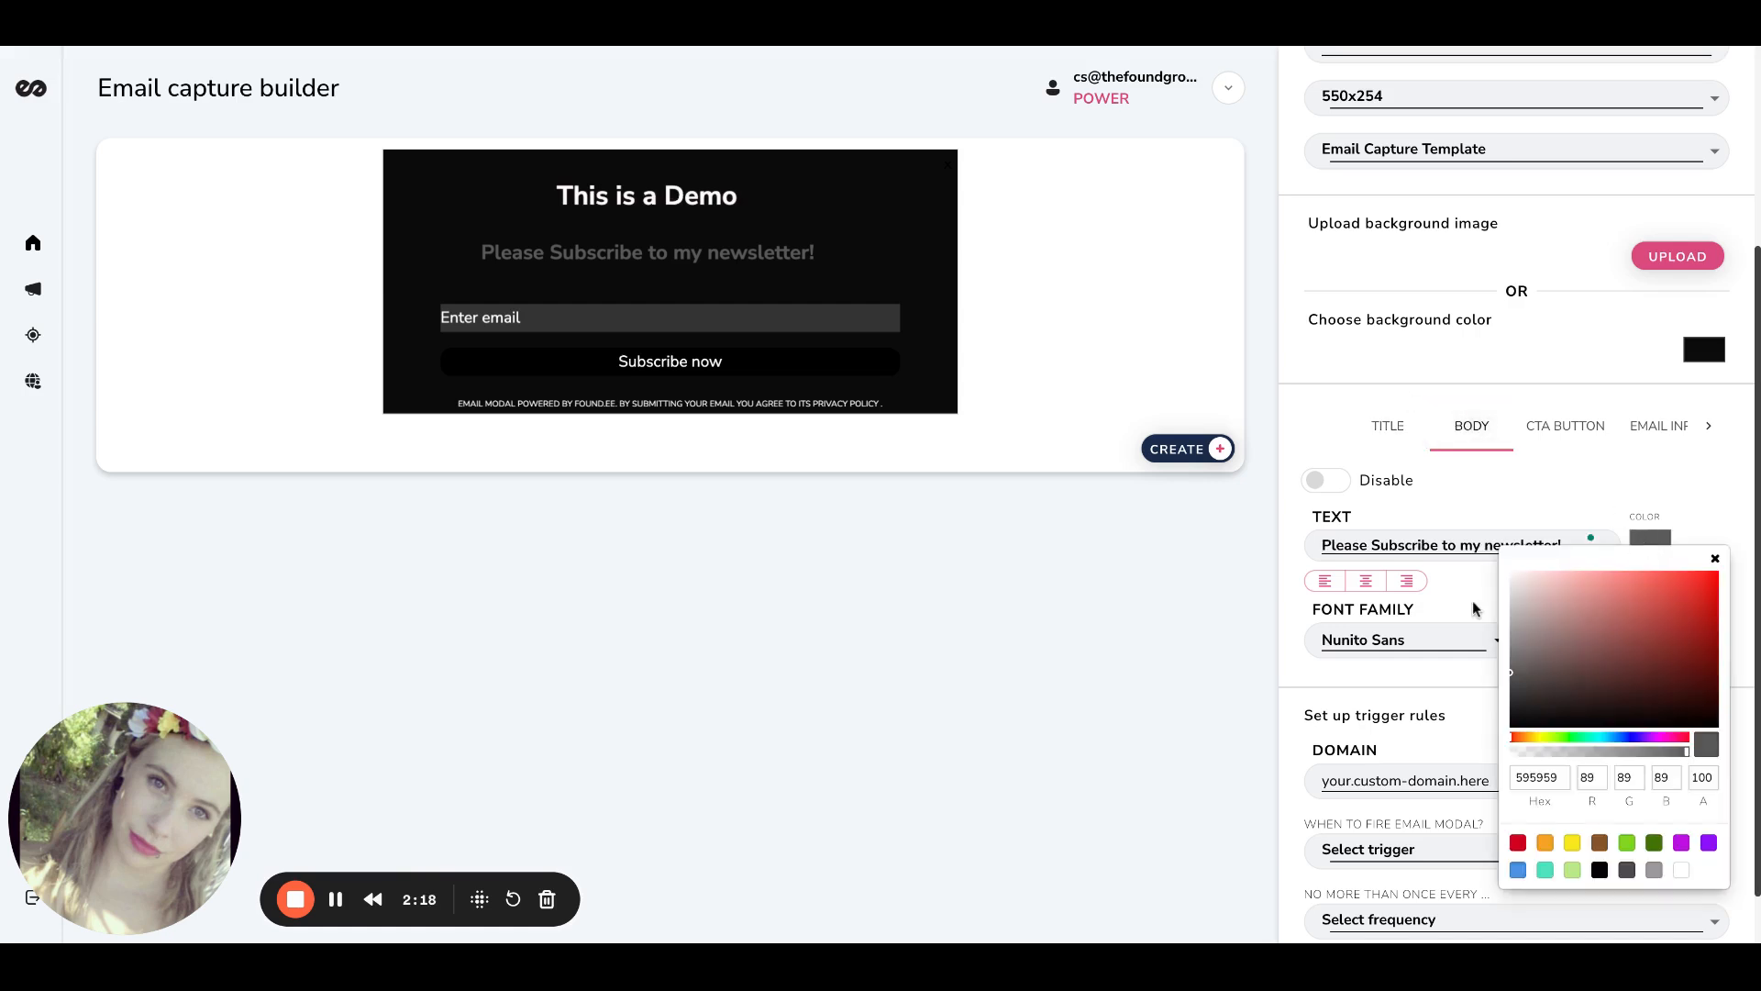
pyautogui.click(1513, 581)
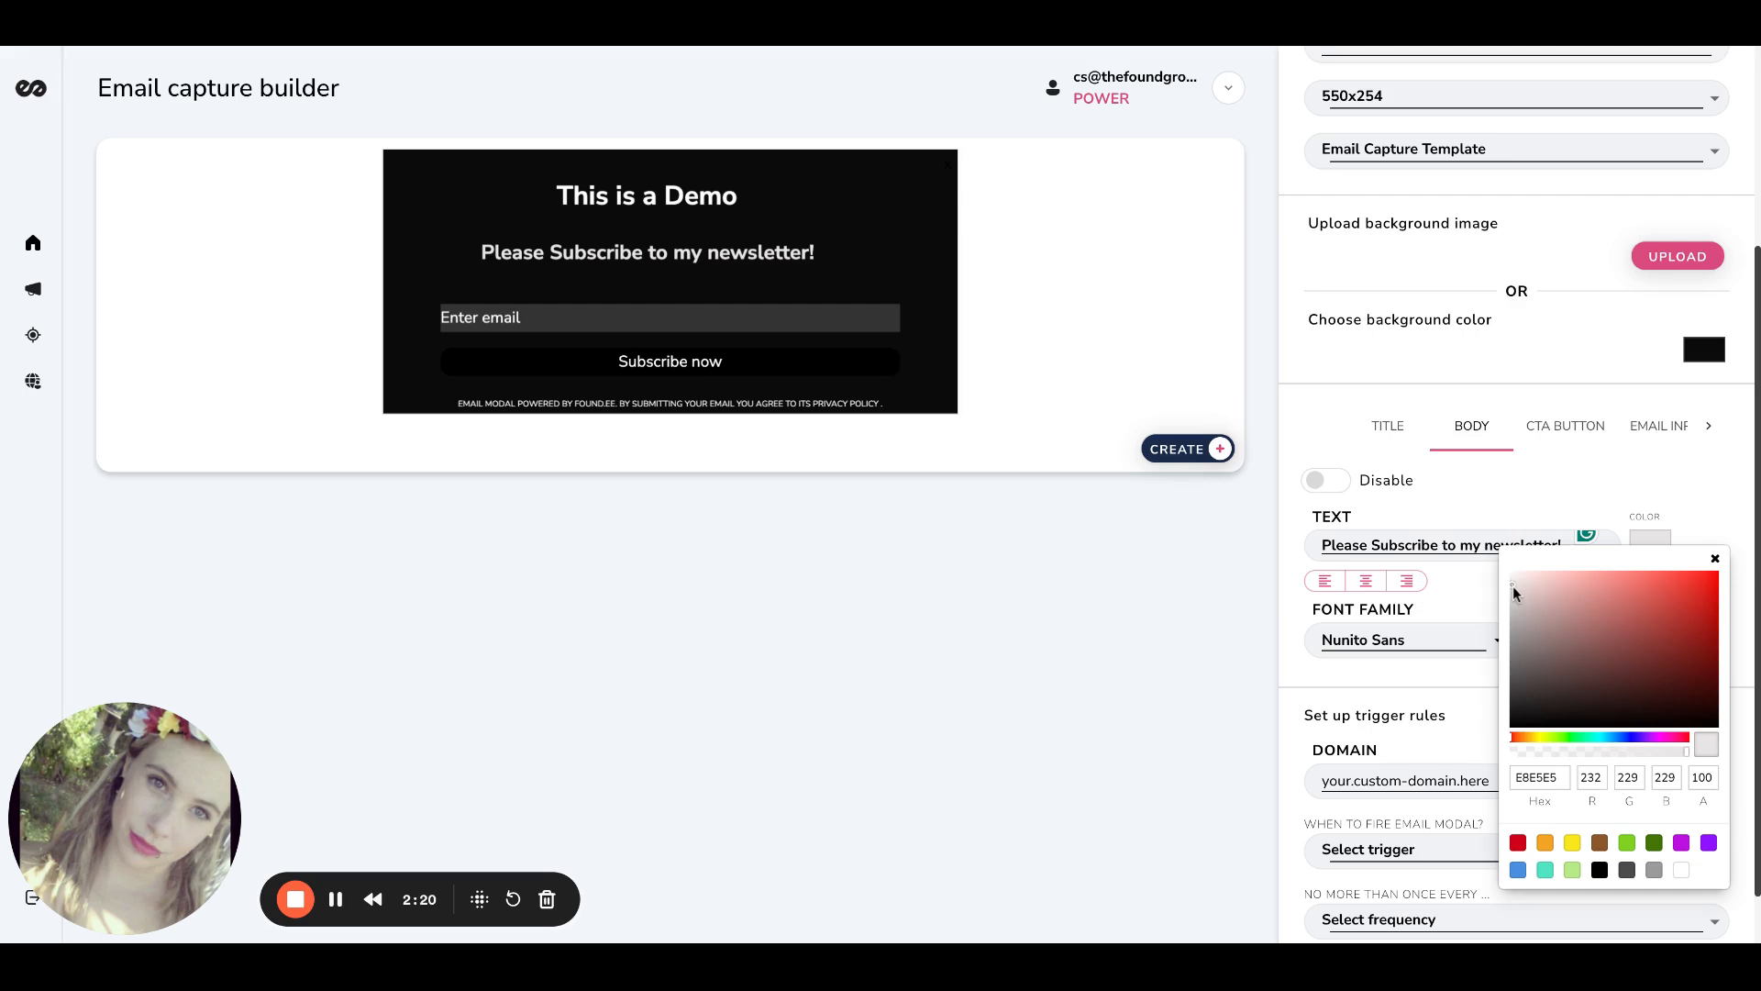
pyautogui.click(1511, 571)
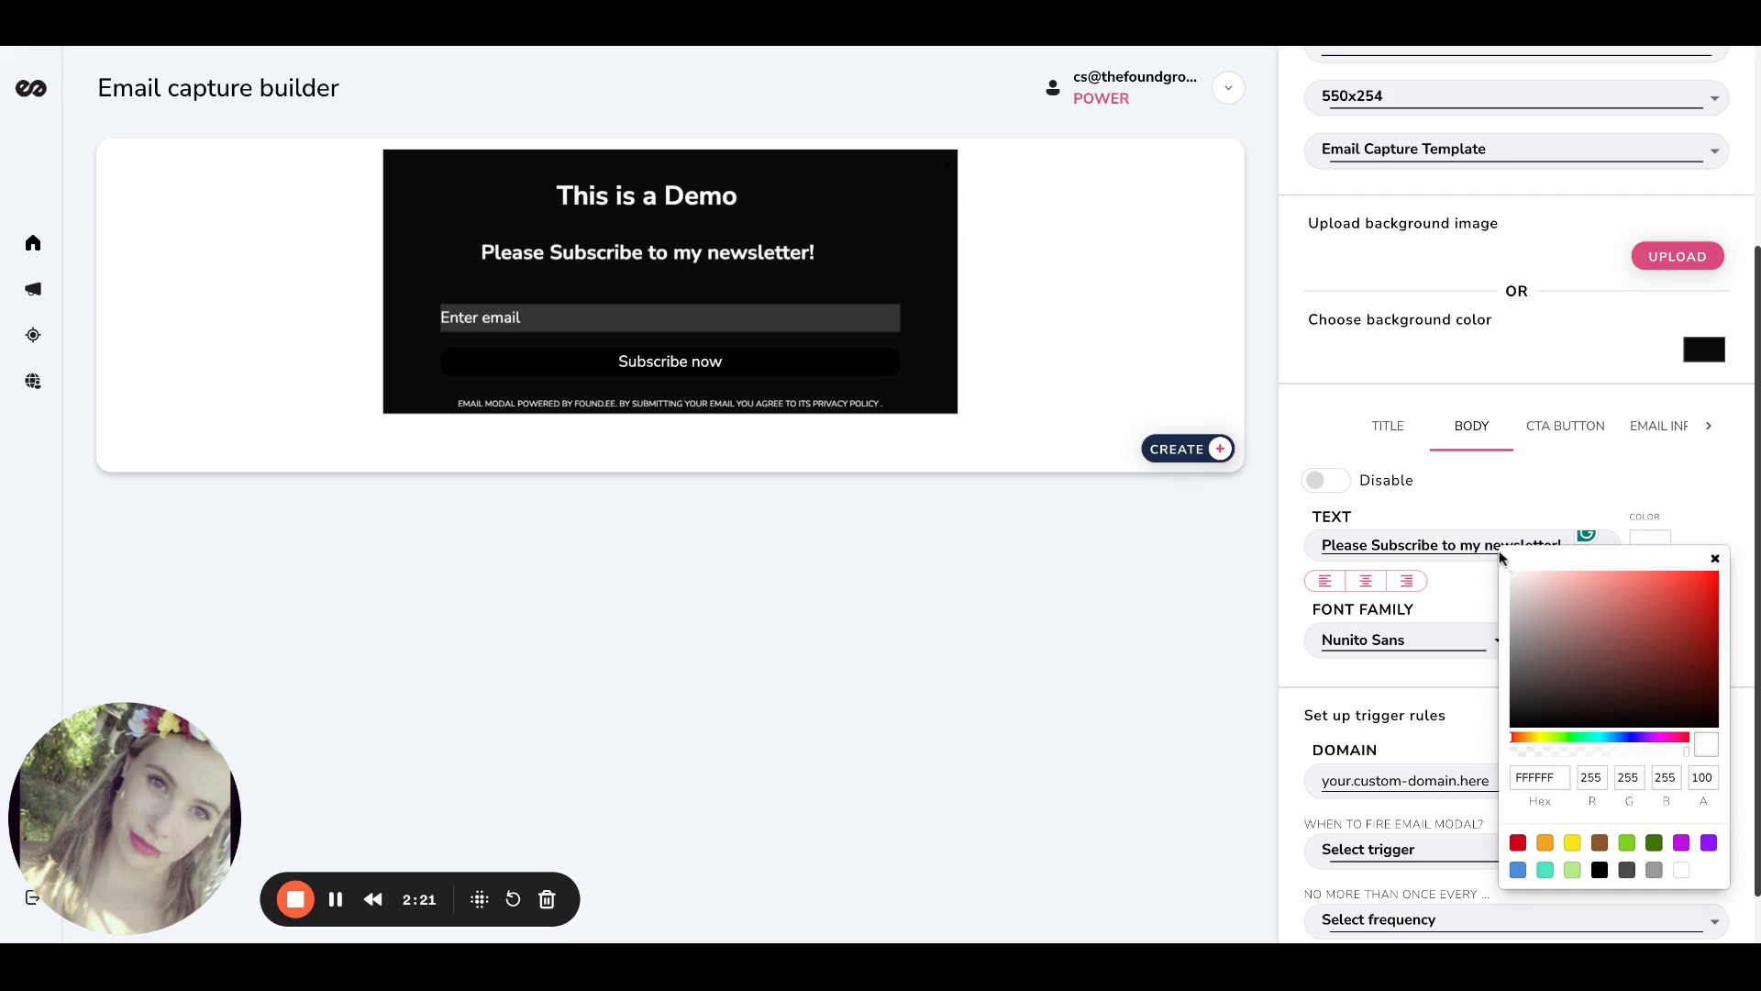
pyautogui.click(1715, 559)
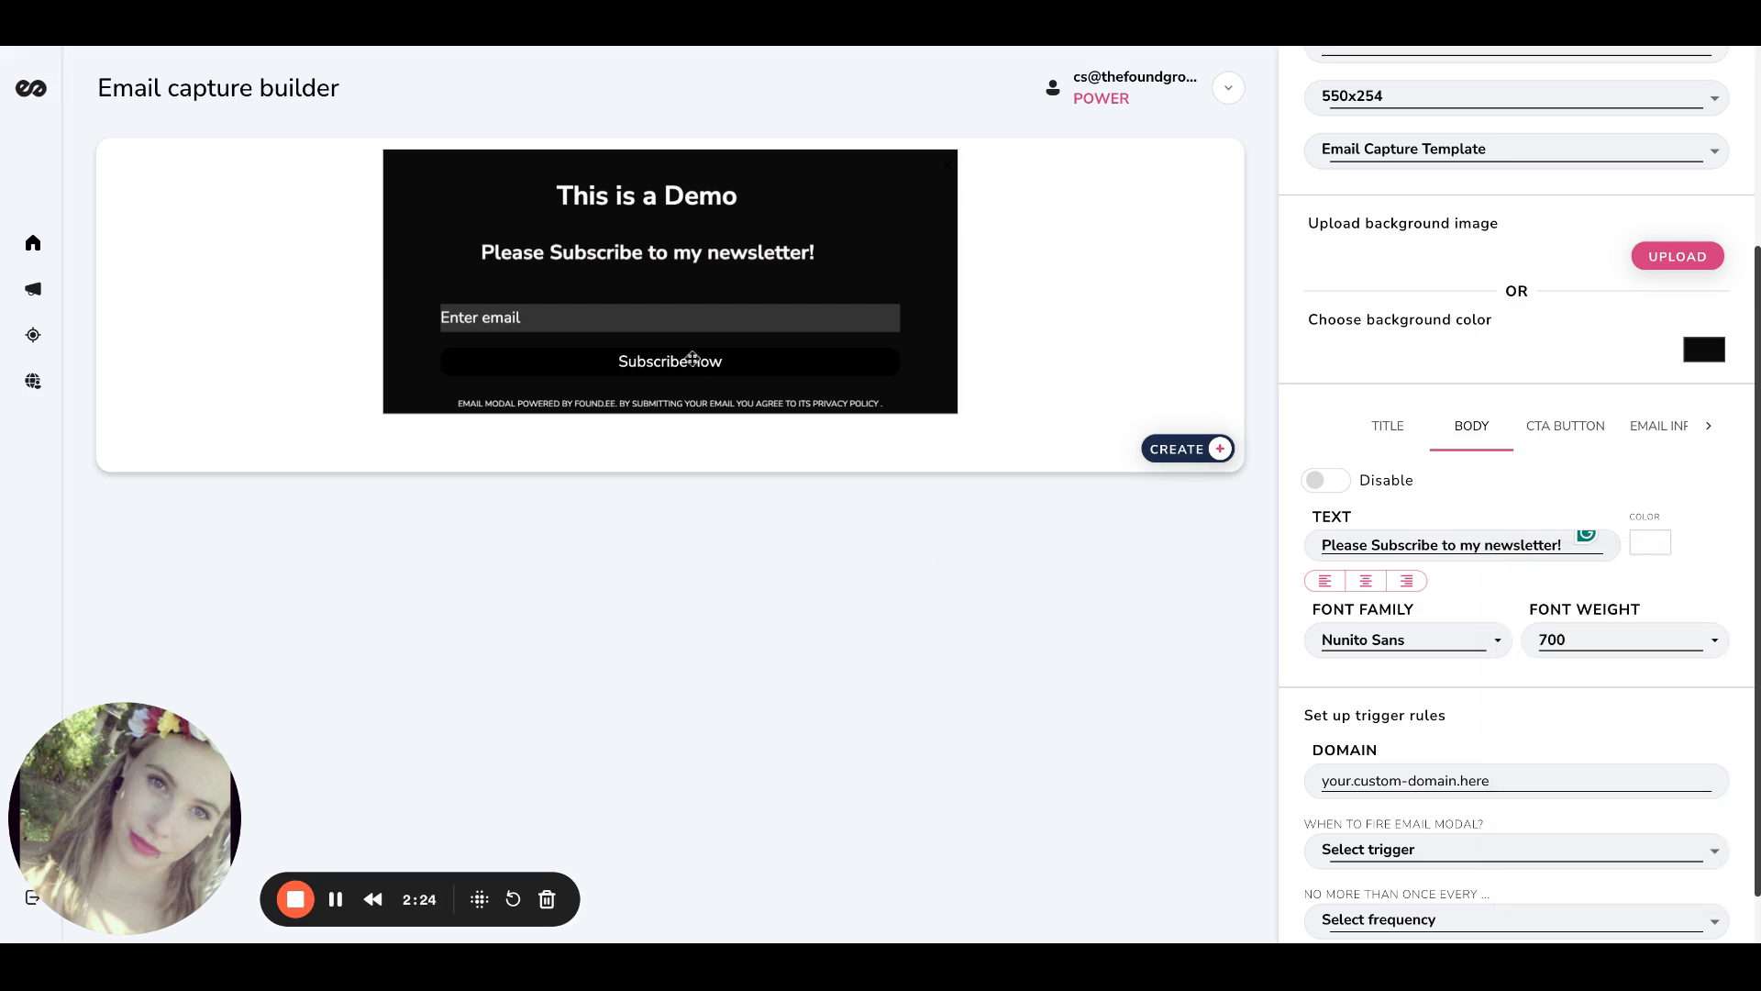
# - Set the modal's trigger to Fire Before Leaving Page and its frequency to ONCE PER 30 DAYS
pyautogui.scroll(-1, 1485, 665)
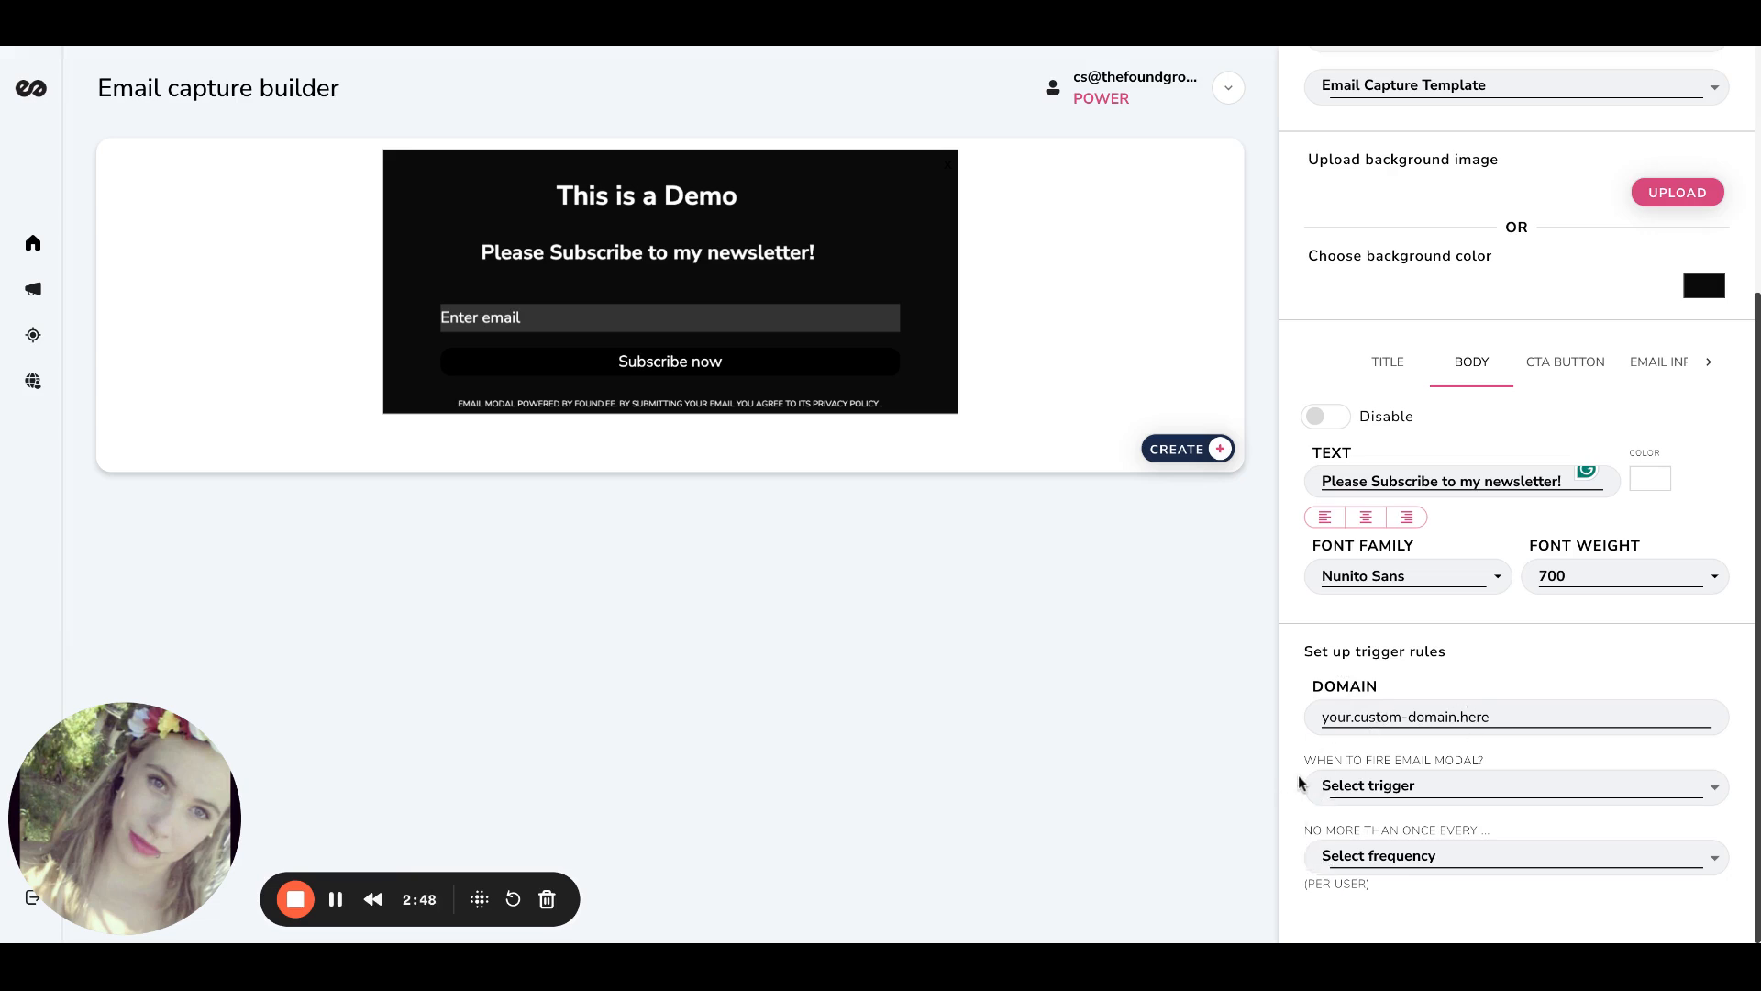
pyautogui.click(1456, 802)
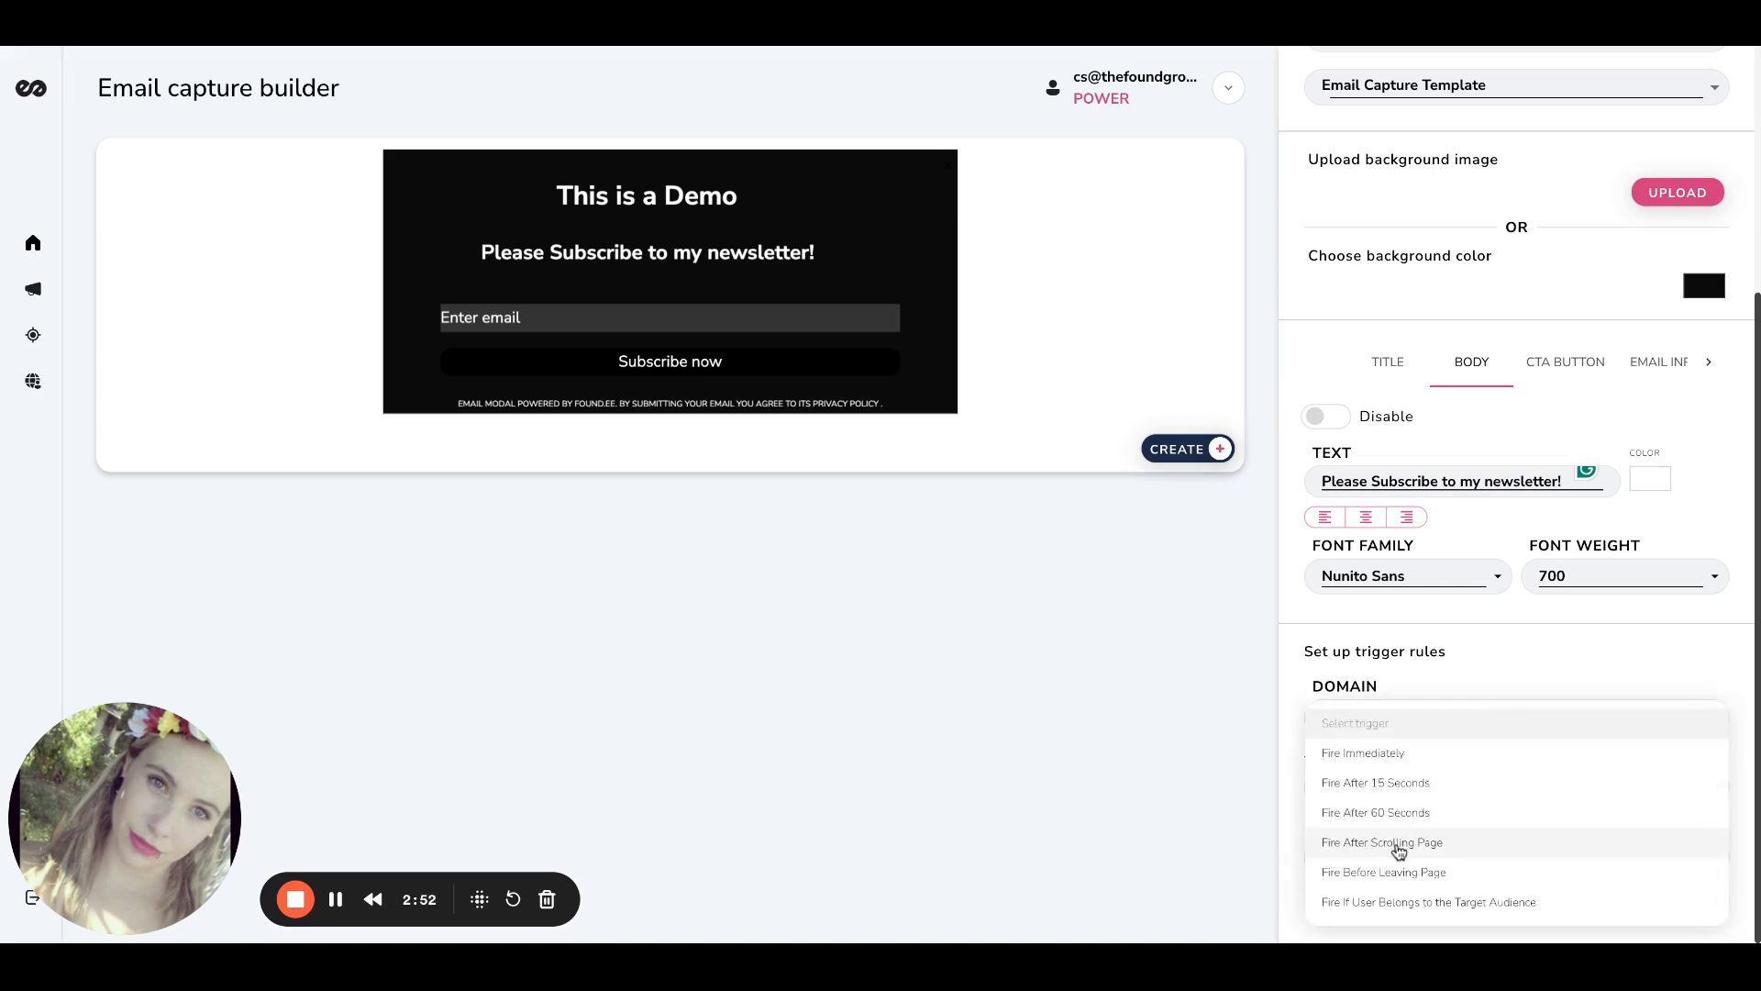
pyautogui.click(1432, 877)
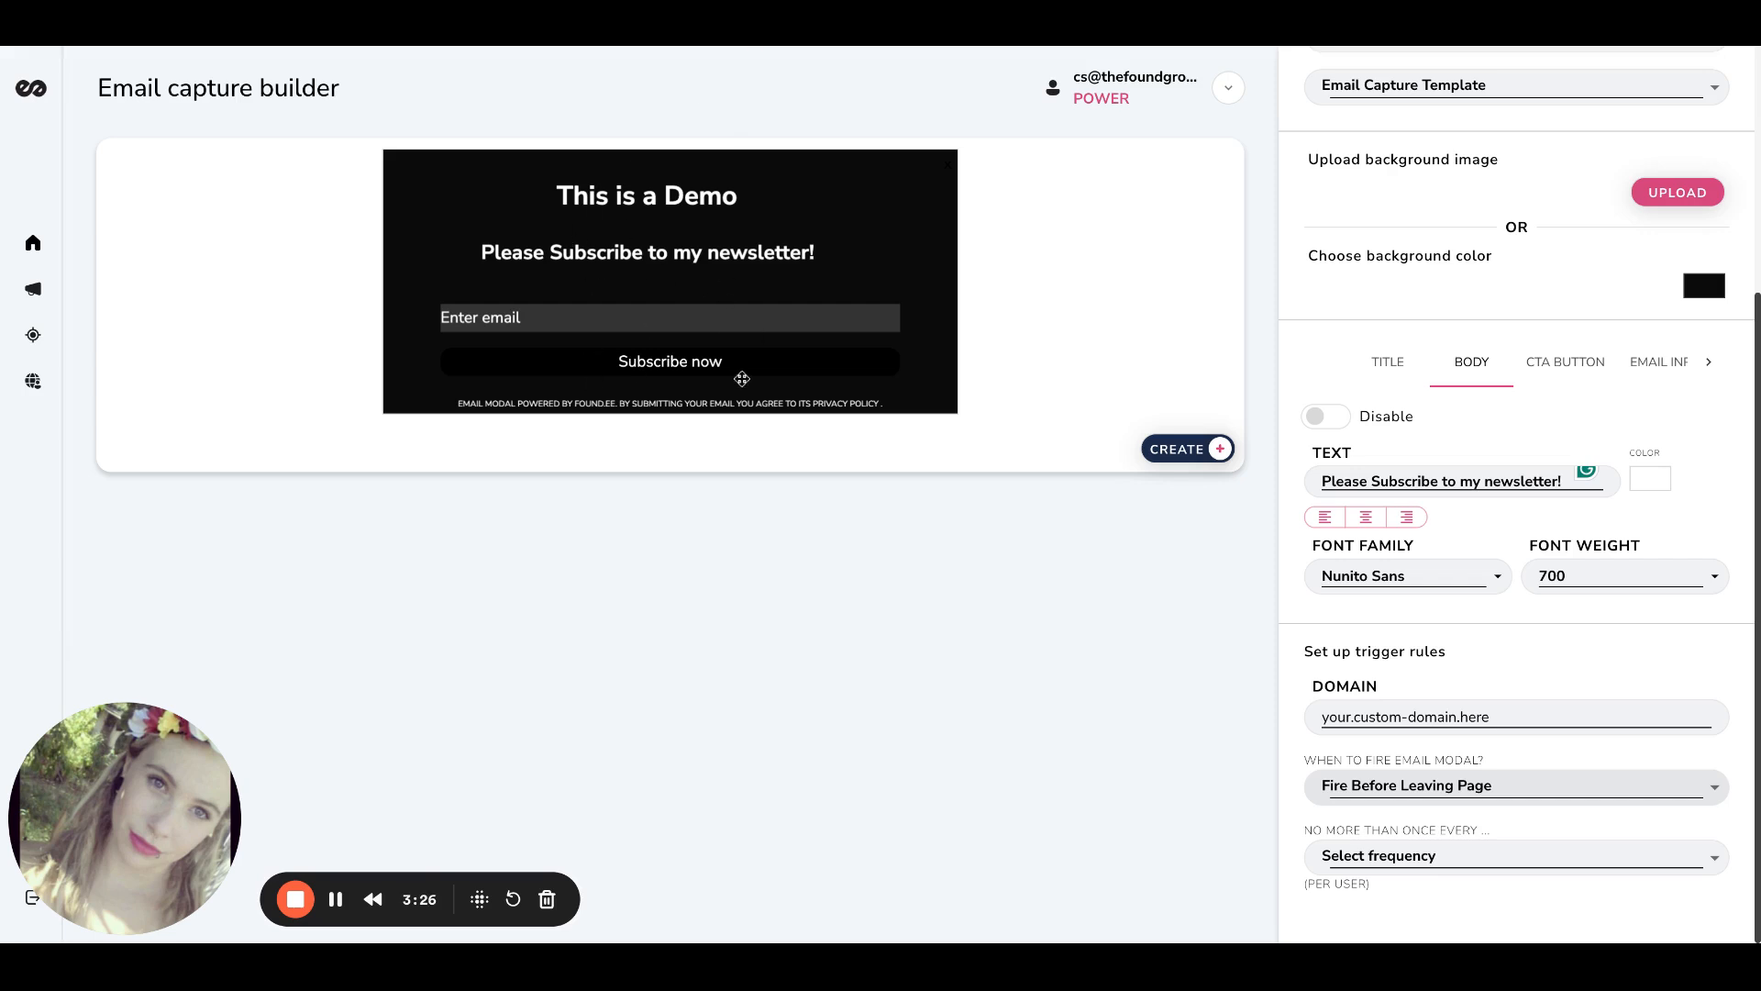
pyautogui.click(1496, 866)
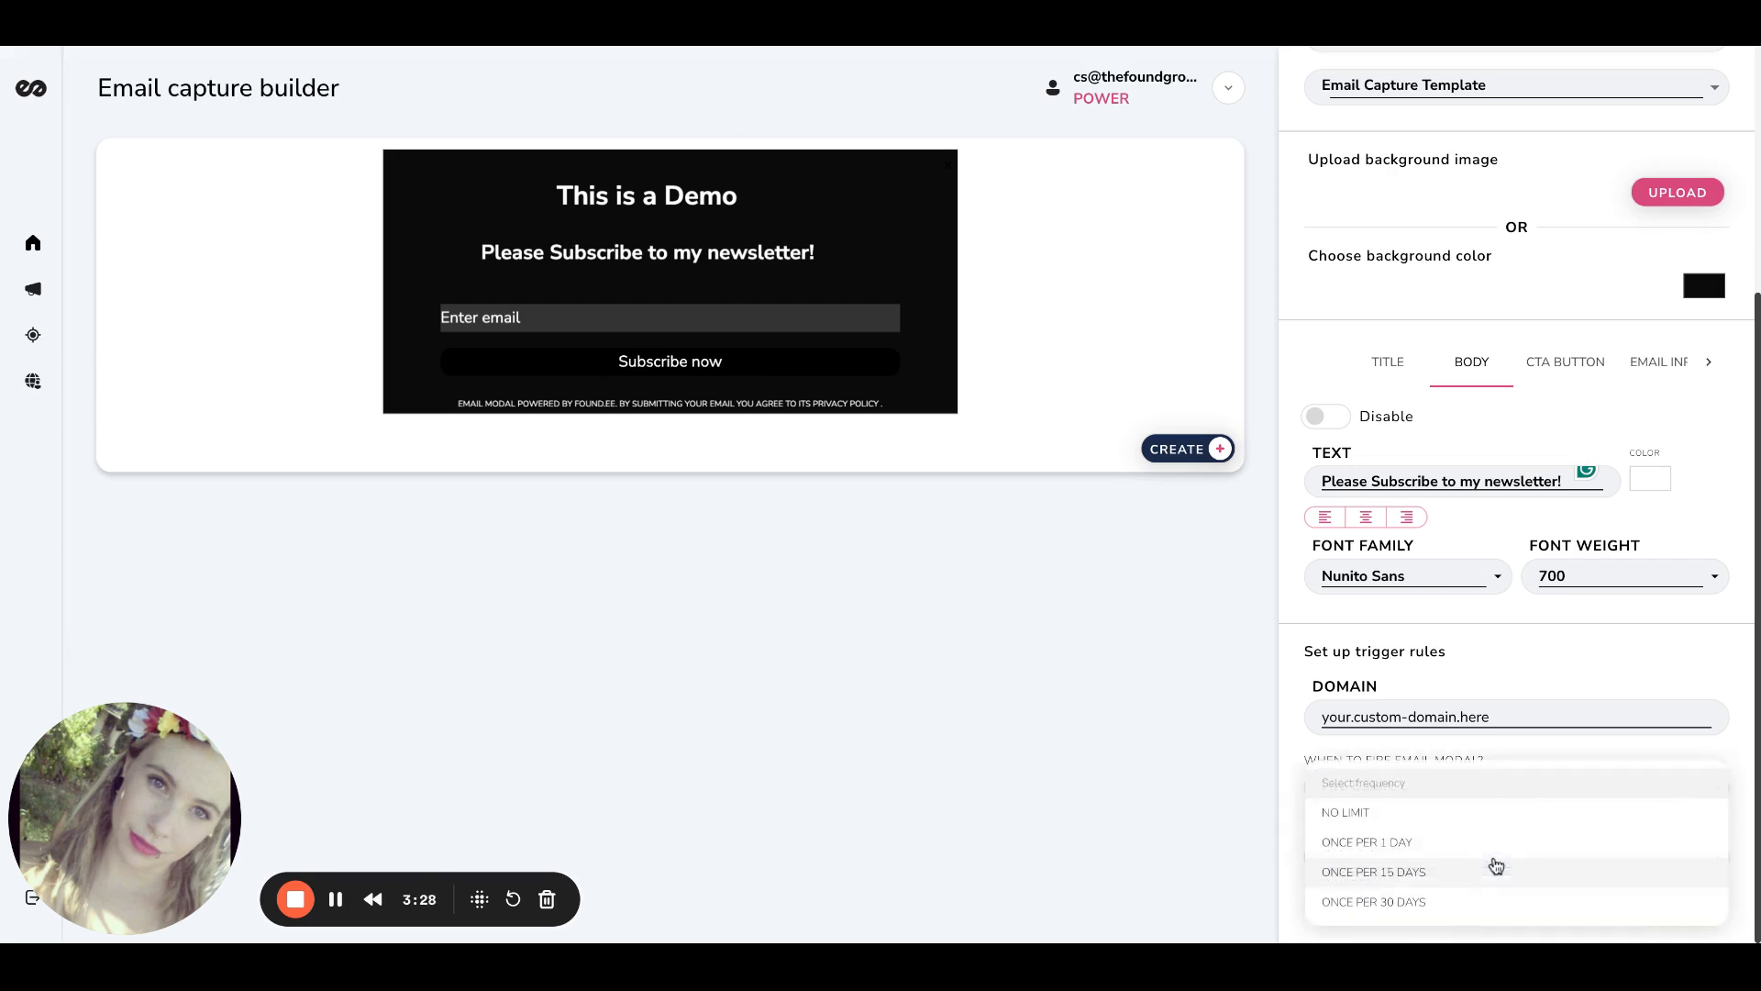
pyautogui.click(1408, 907)
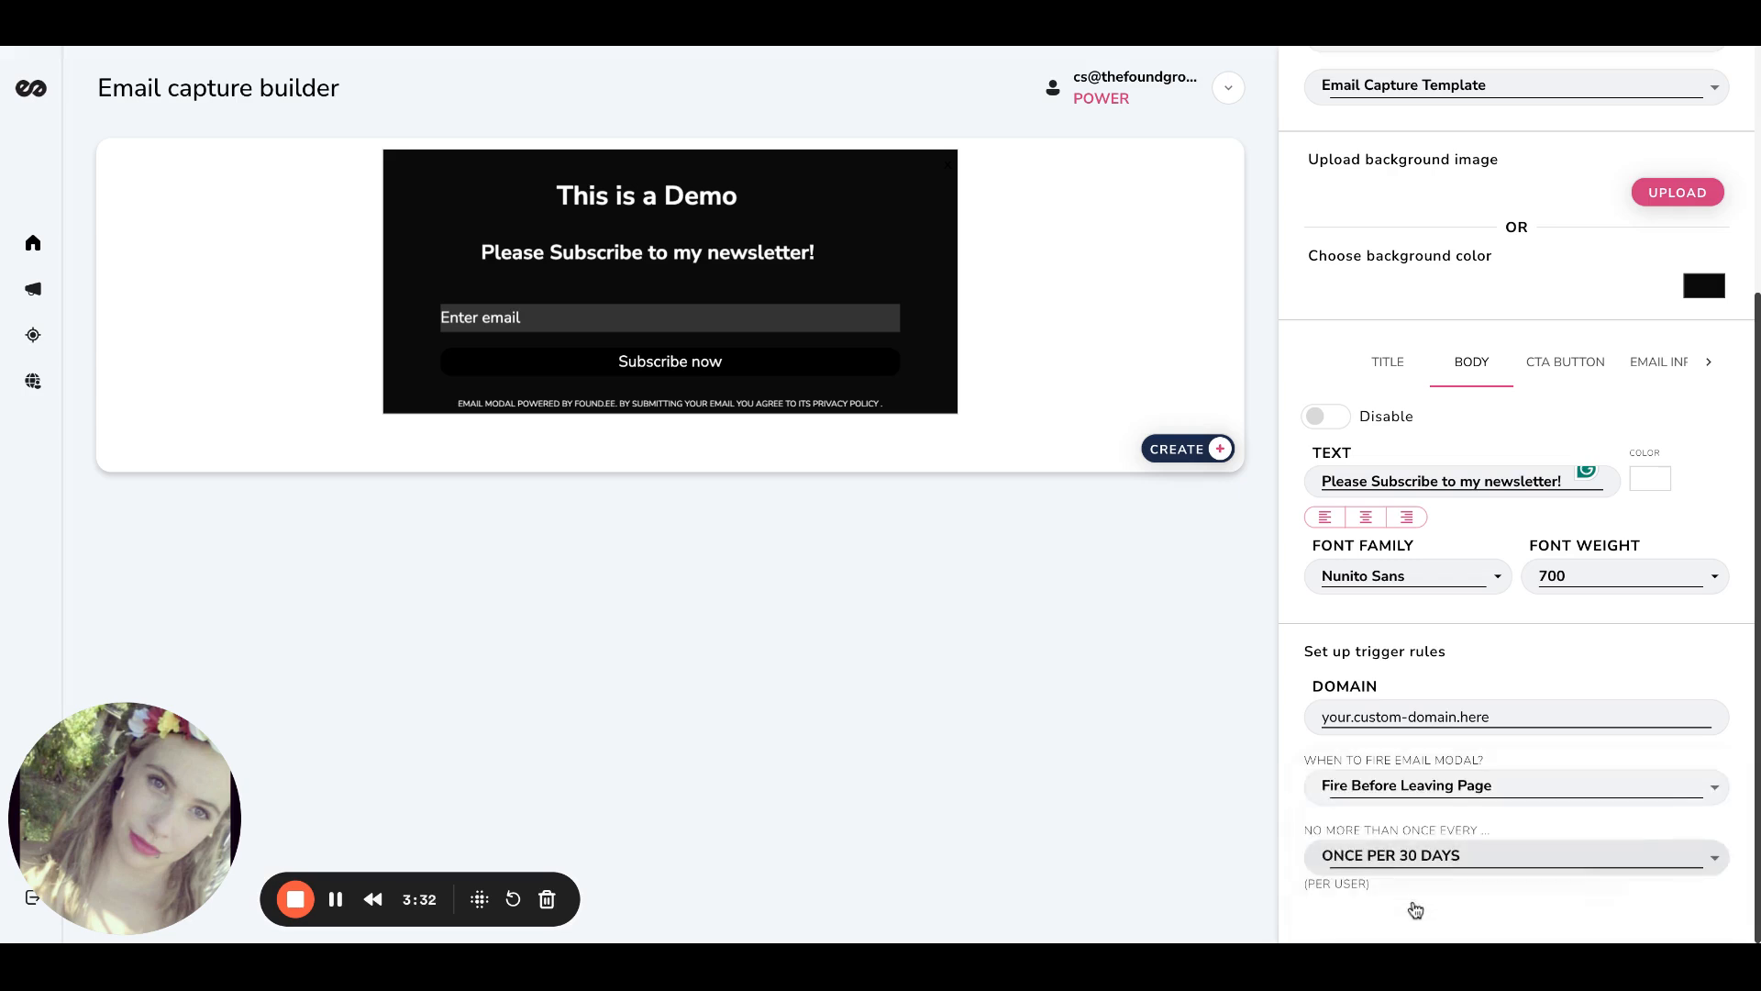